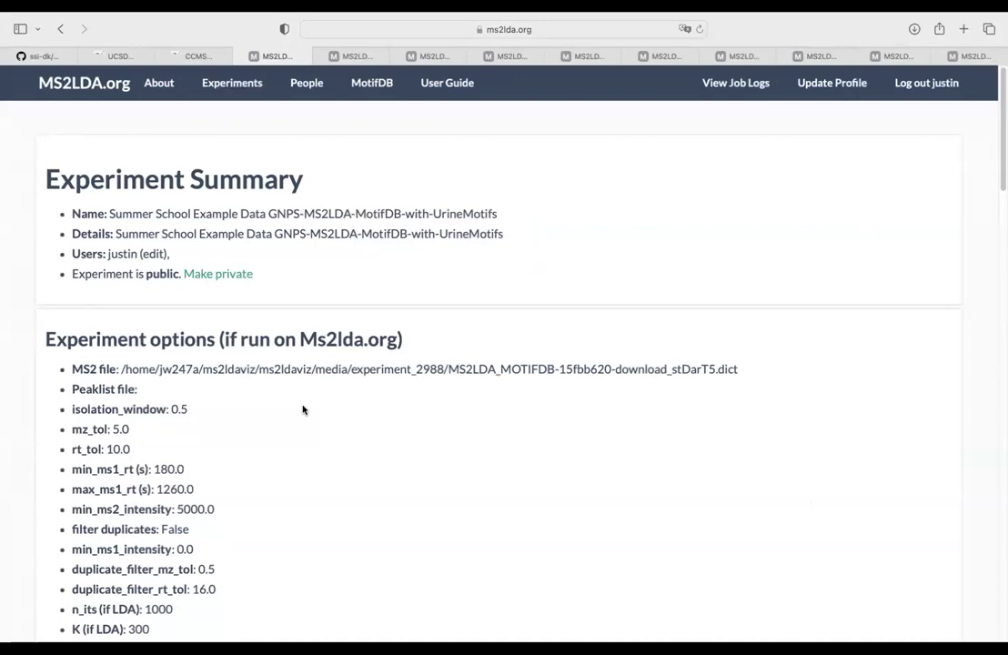
- Open ms2lda.org in a new browser tab and go to its experiments overview
click(963, 30)
text(ms2lda.org)
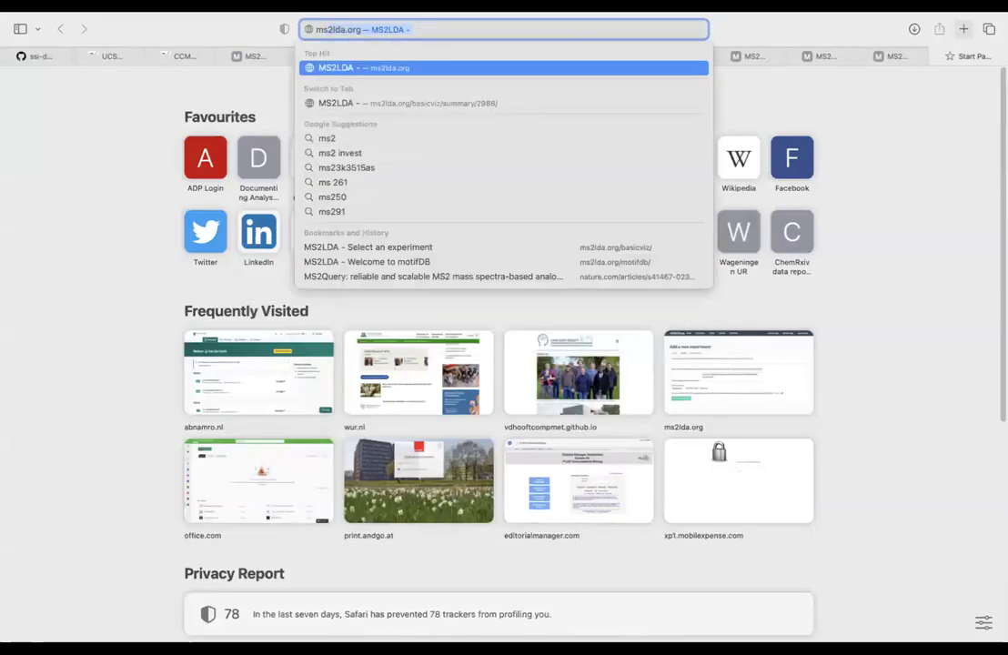
key(Return)
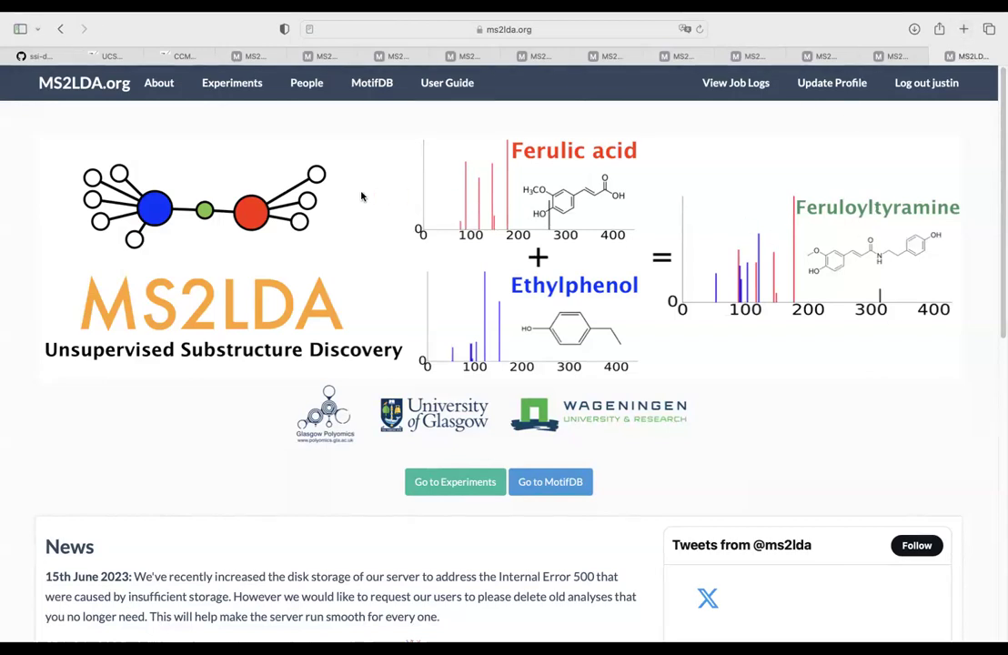
click(218, 89)
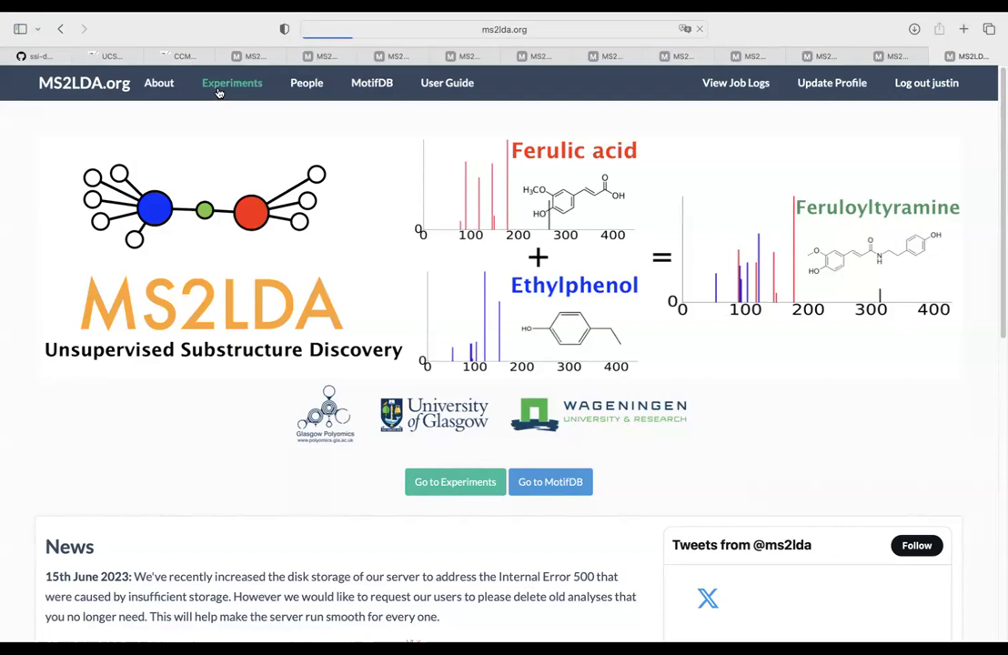
scroll(442, 292, down, 2)
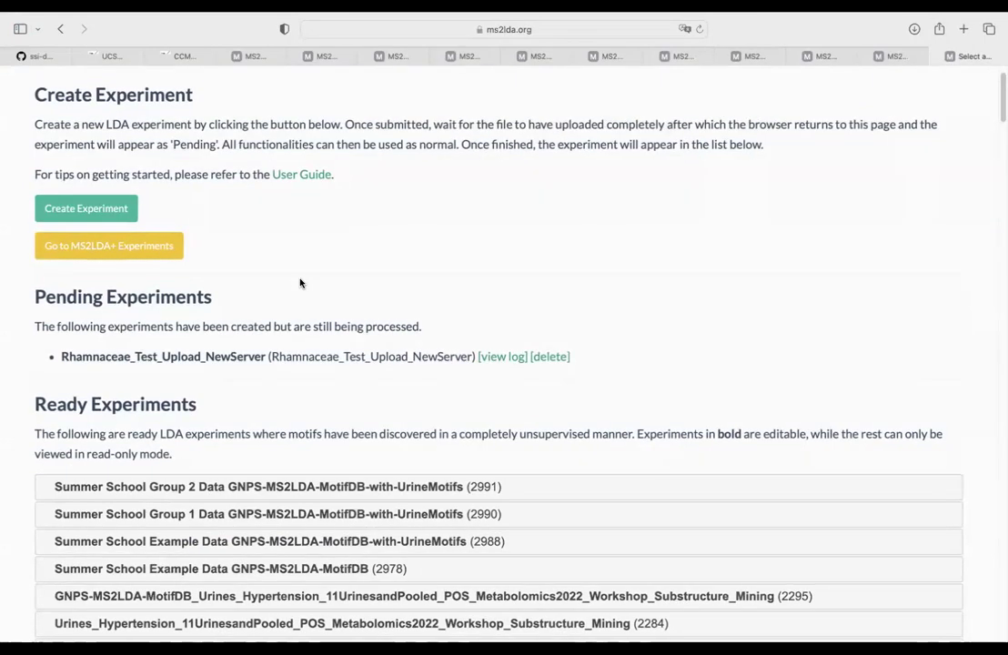
- View the new experiment form with its option for uploading a locally run LDA experiment, and return to the experiments overview
click(90, 216)
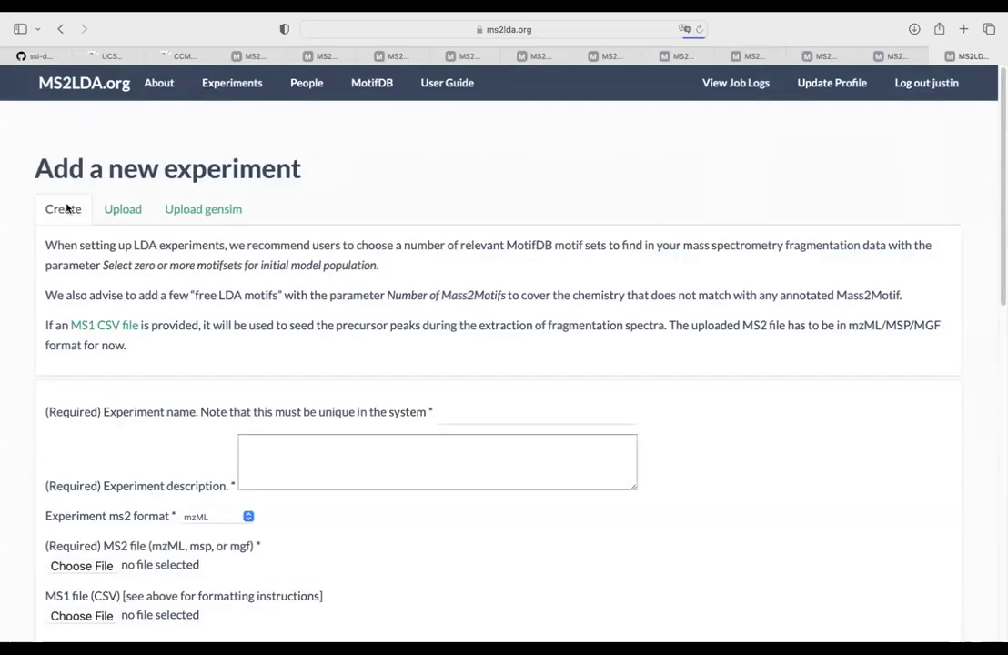
click(123, 209)
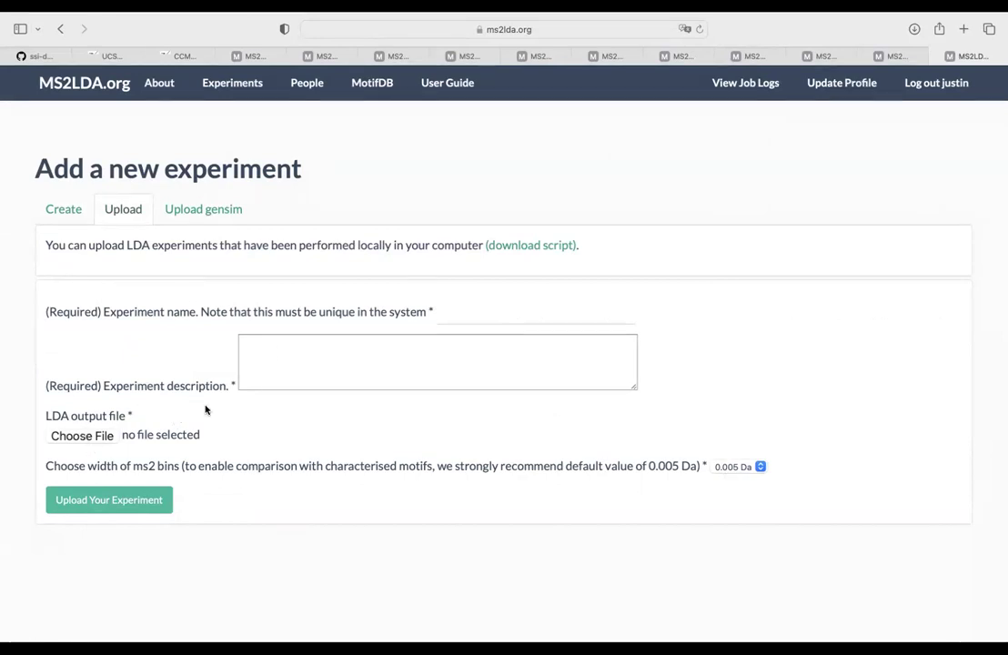
click(237, 91)
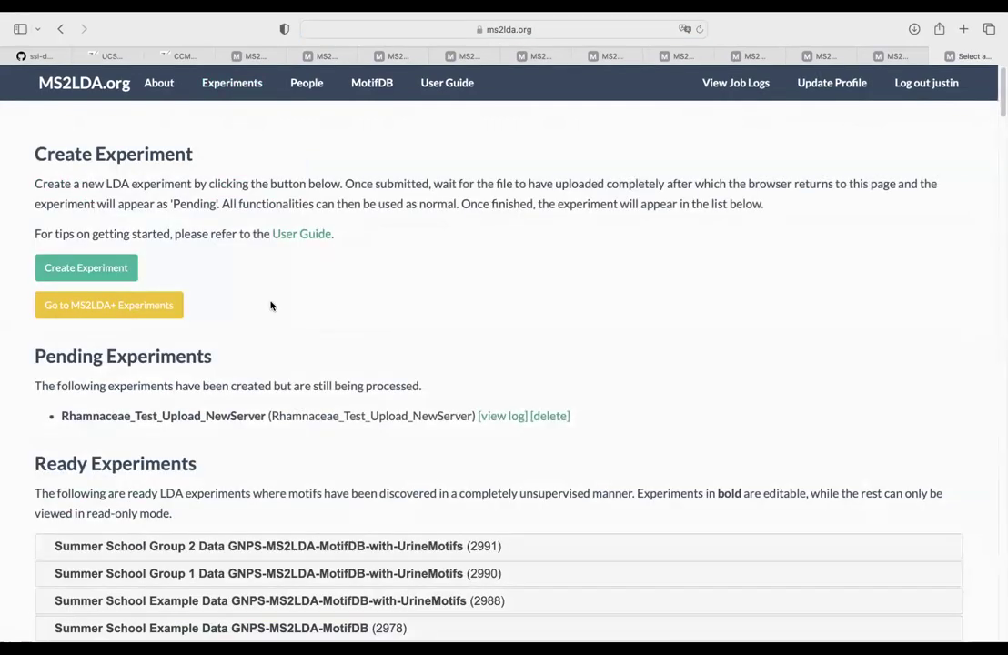
scroll(270, 303, down, 3)
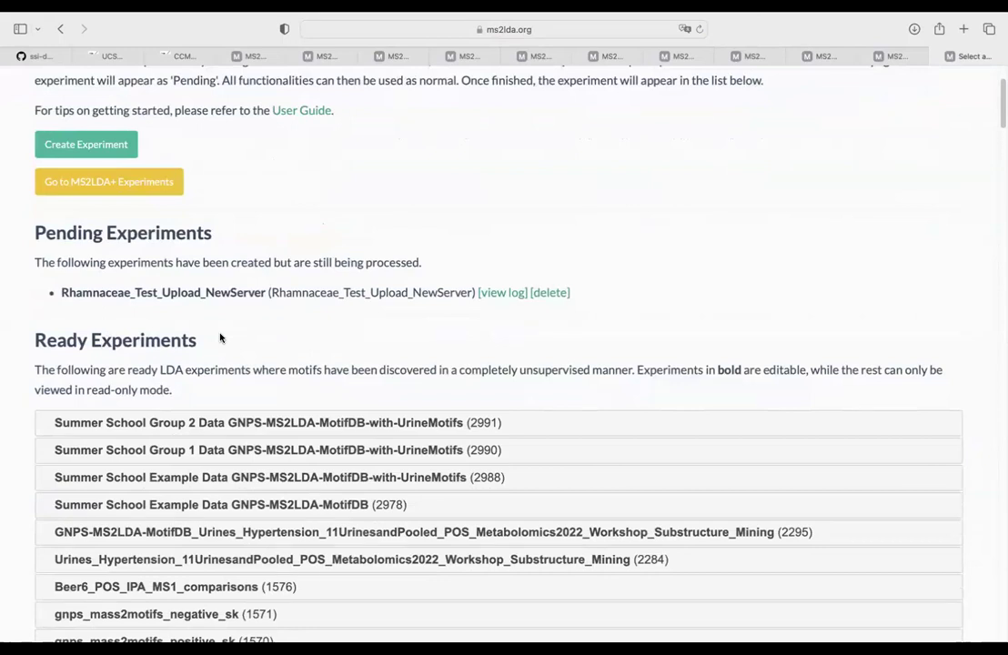
scroll(219, 337, up, 2)
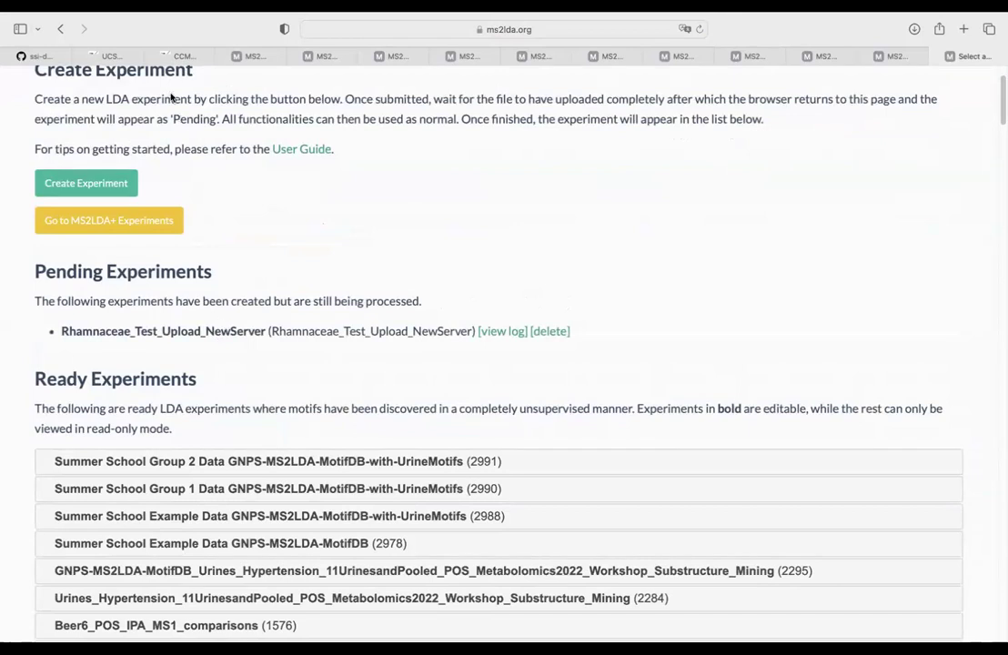
- View the status page of the GNPS MS2LDA_MOTIFDB job with its downloadable files, and return to the MS2LDA experiments overview
click(123, 53)
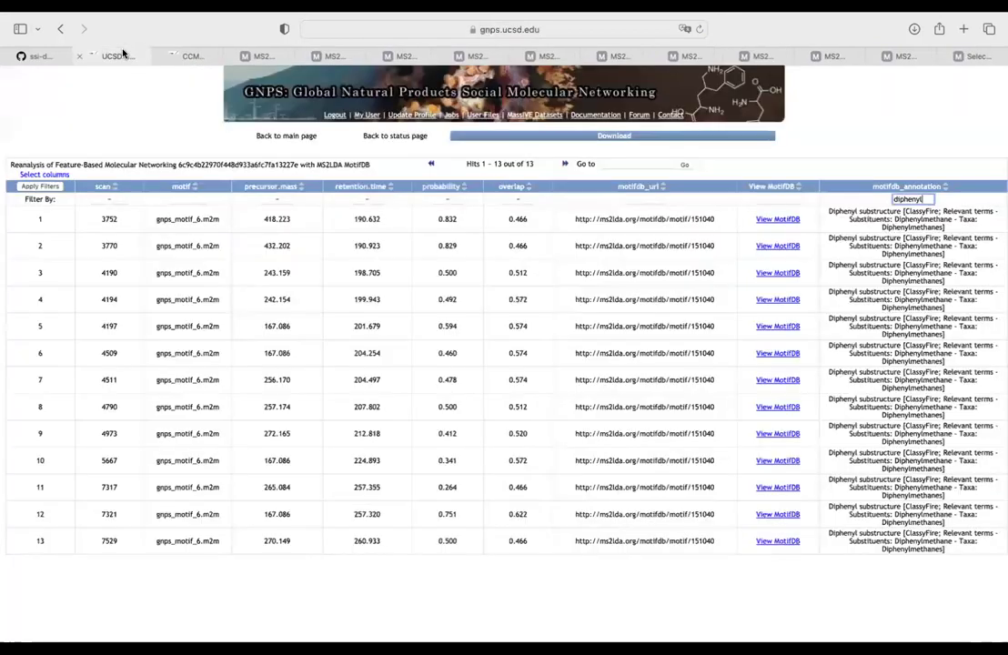
click(383, 136)
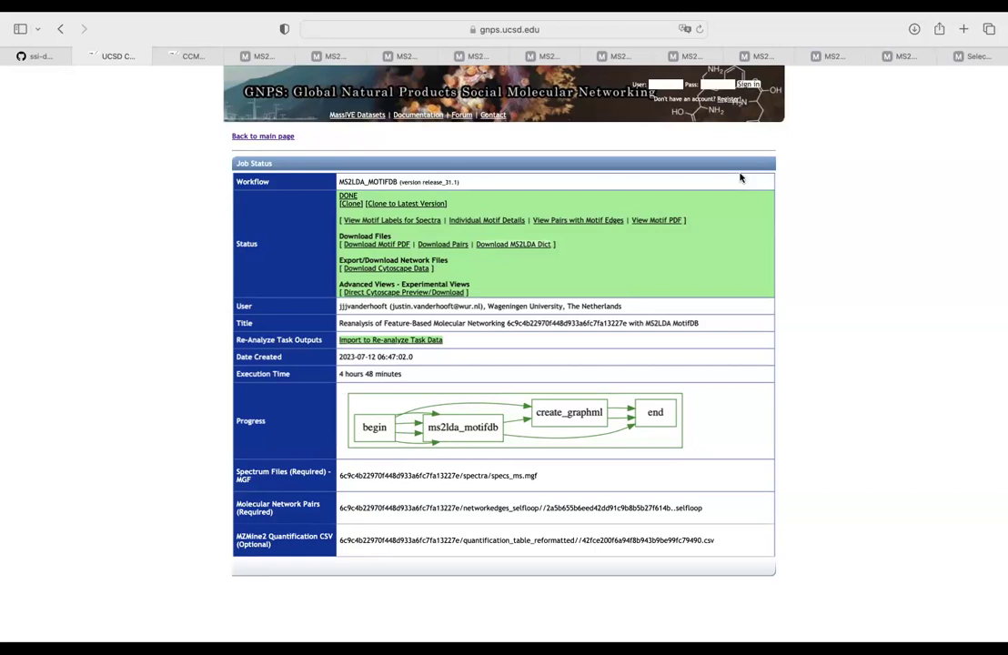
click(972, 59)
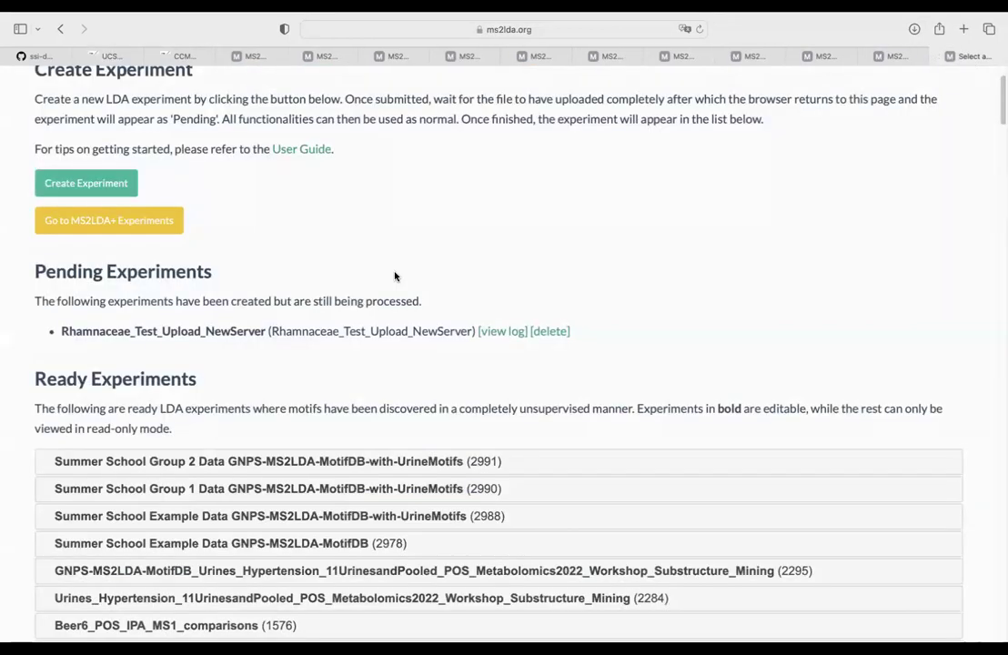
- Expand the ready experiment "Summer School Example Data GNPS-MS2LDA-MotifDB-with-UrineMotifs" (2988) to show its available actions
scroll(394, 275, down, 2)
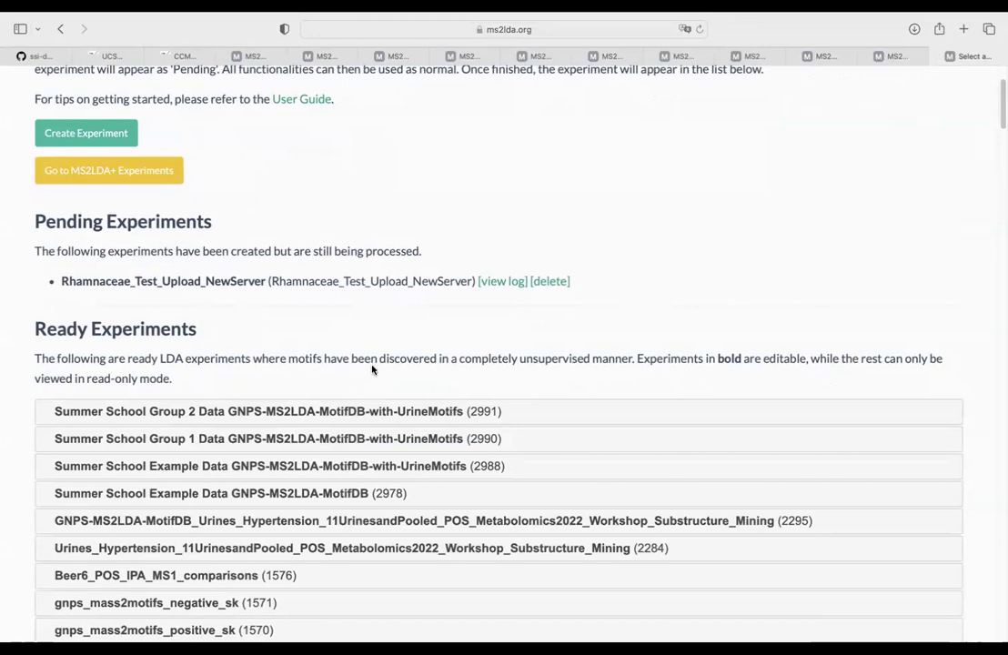
scroll(373, 305, down, 3)
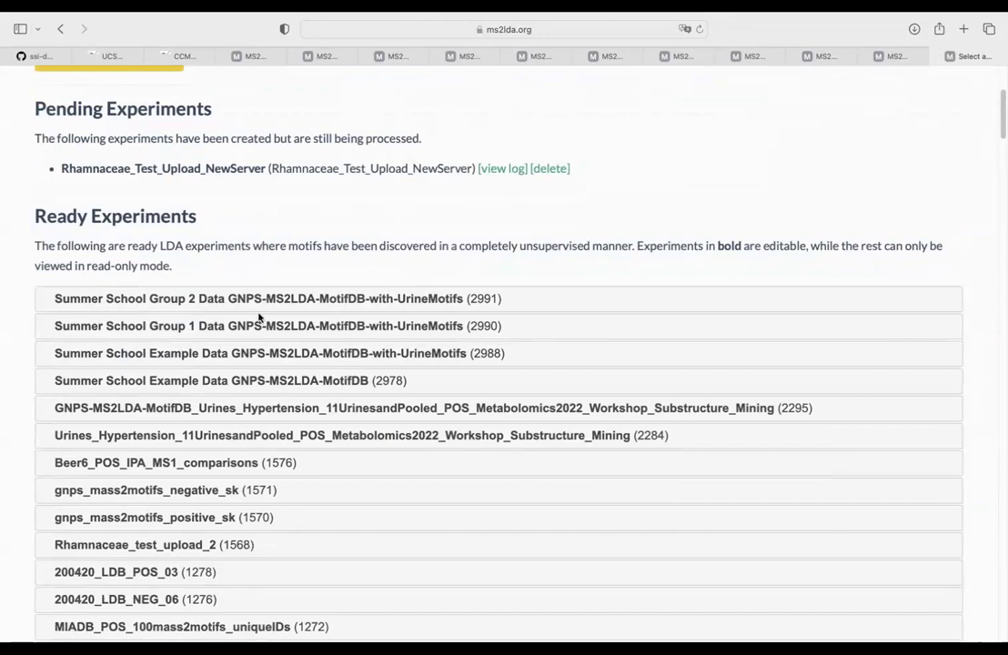
click(275, 360)
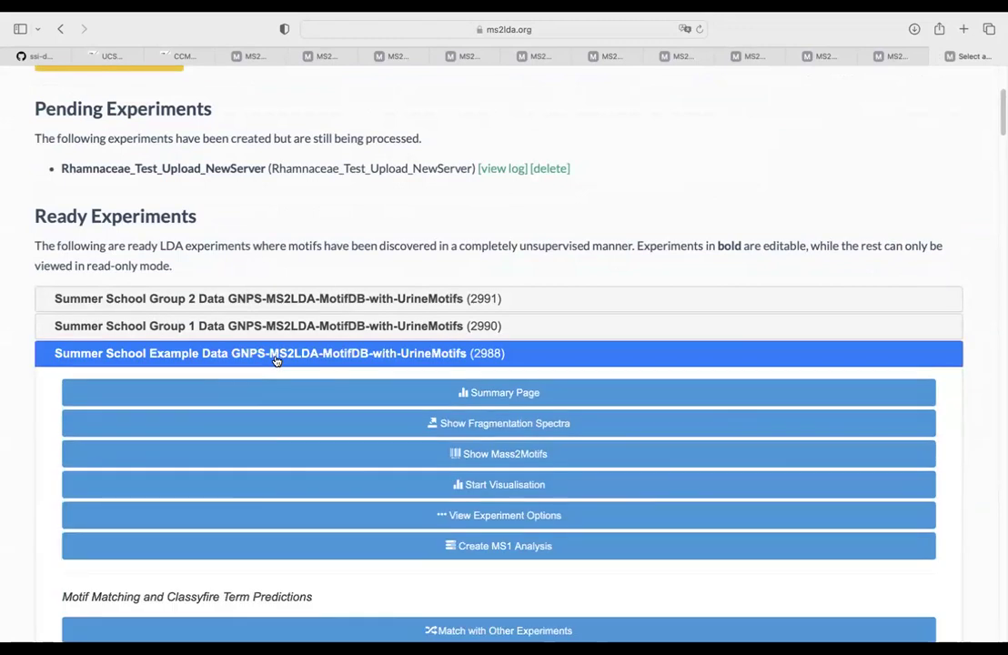
scroll(275, 361, down, 4)
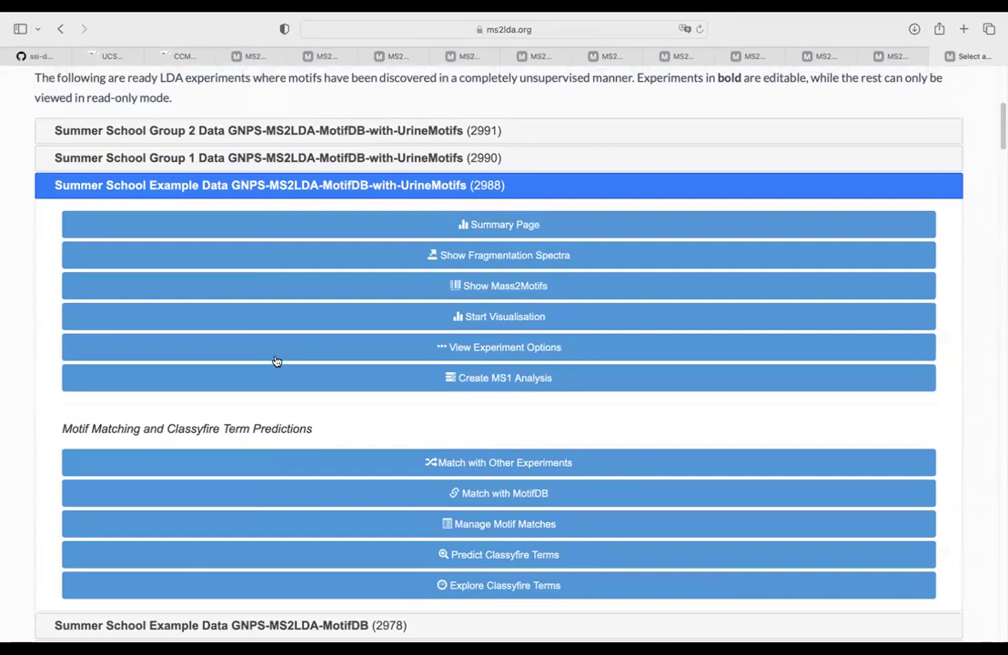
click(289, 188)
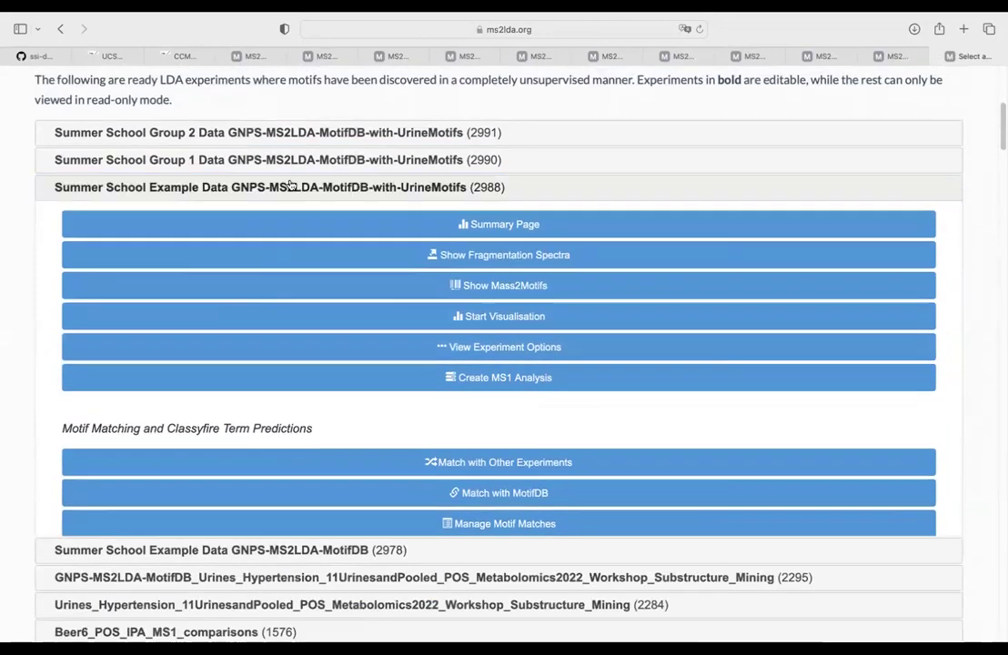
click(289, 188)
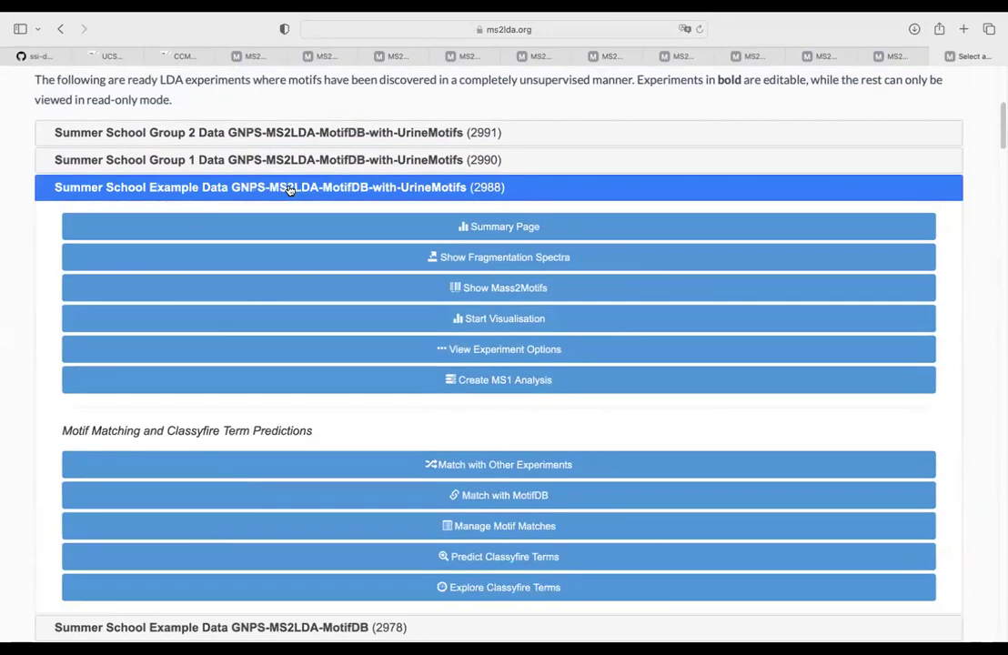
scroll(300, 214, down, 1)
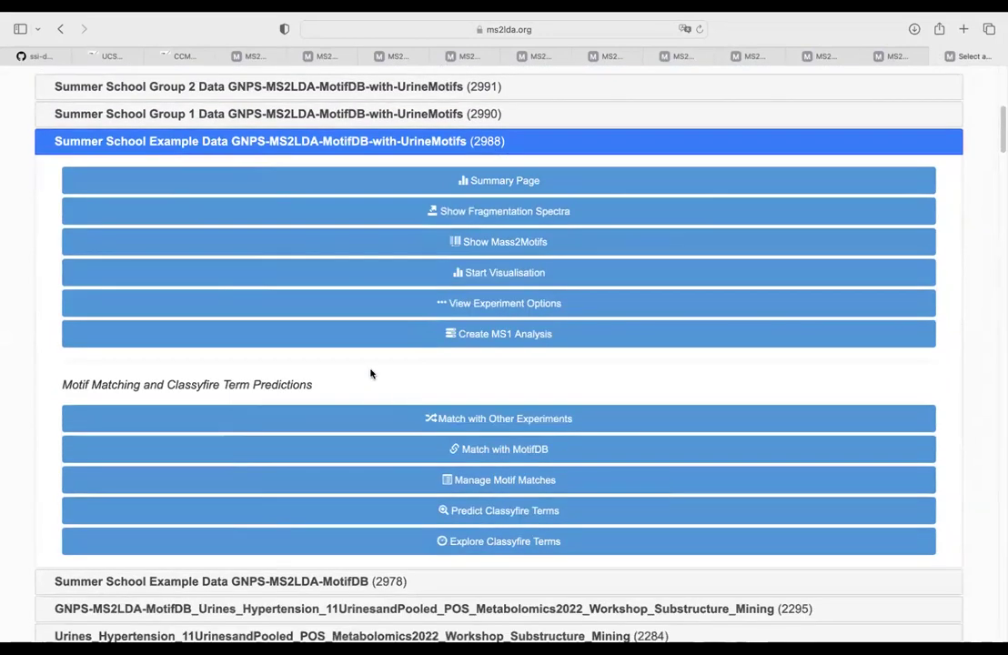
- View the experiment's options, select doc_m2m_overlap_threshold in the form for adding an option, and leave the form without adding it
click(471, 304)
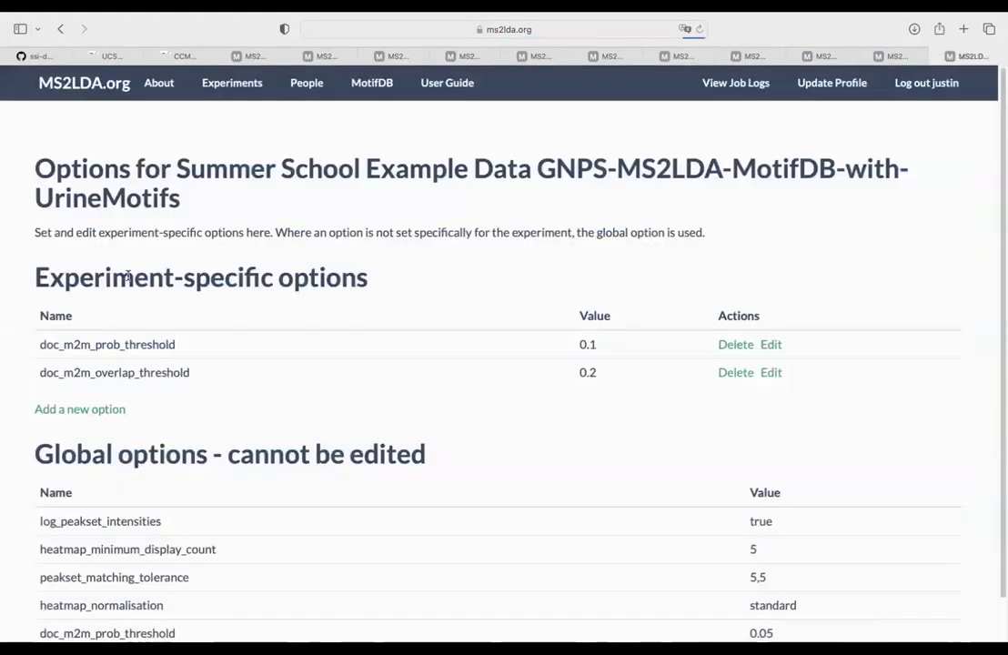
click(80, 410)
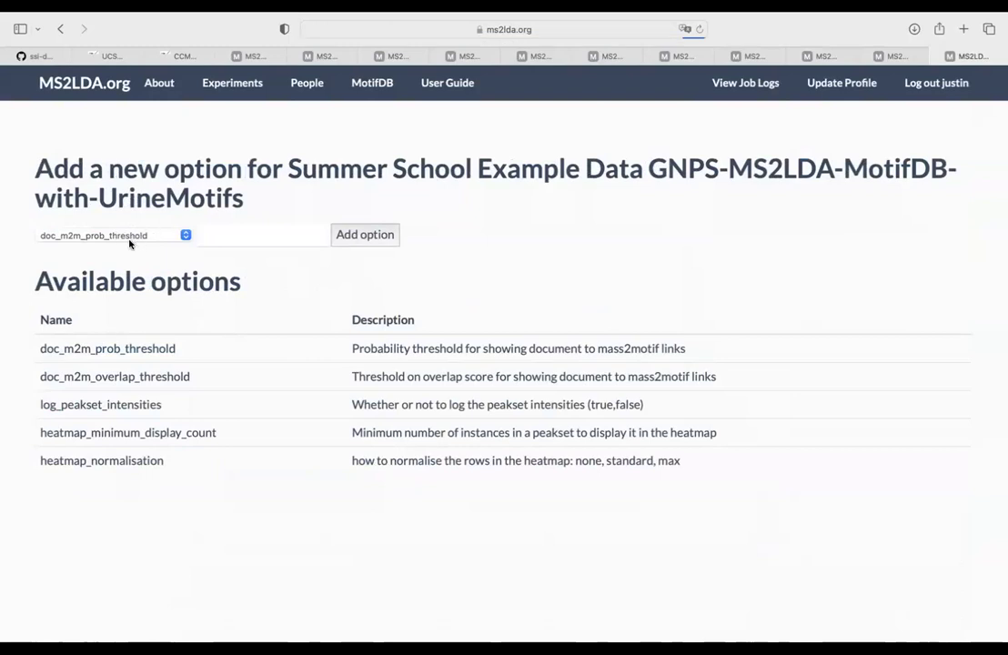
click(136, 237)
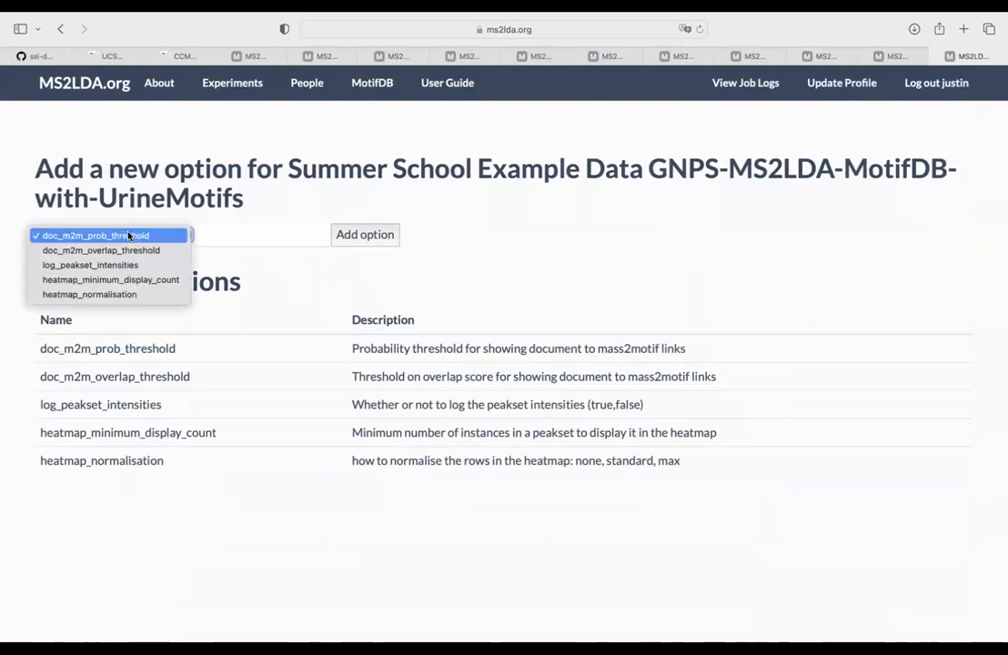
click(130, 255)
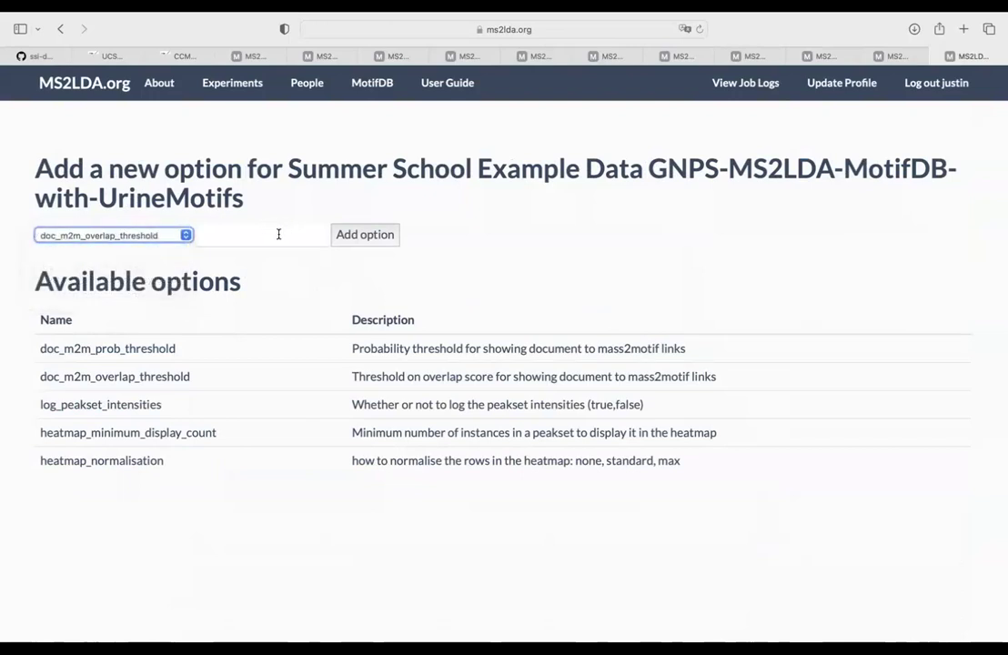
click(164, 235)
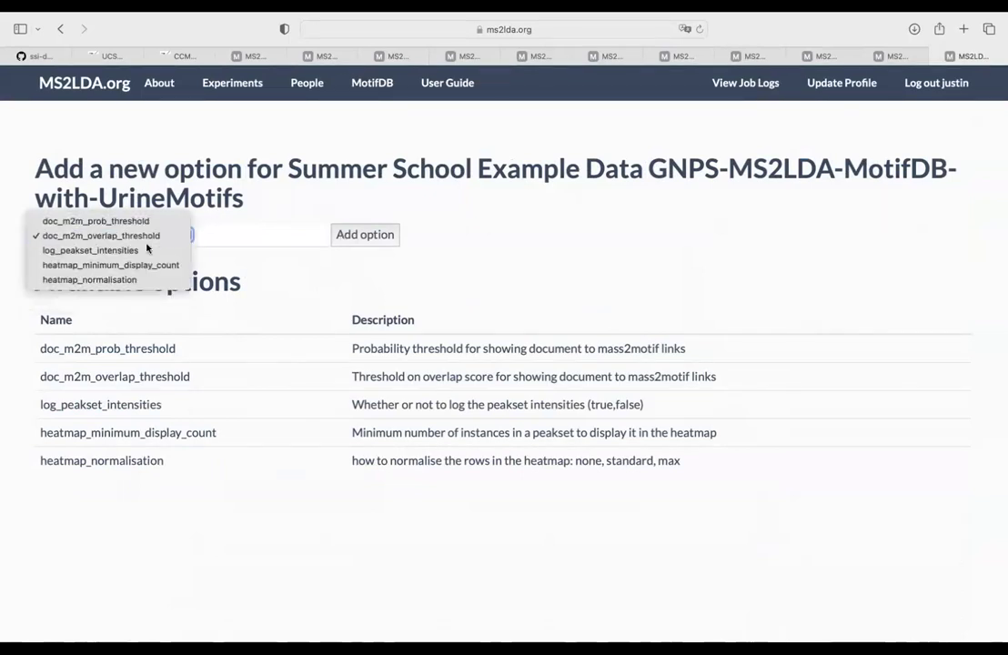
click(129, 236)
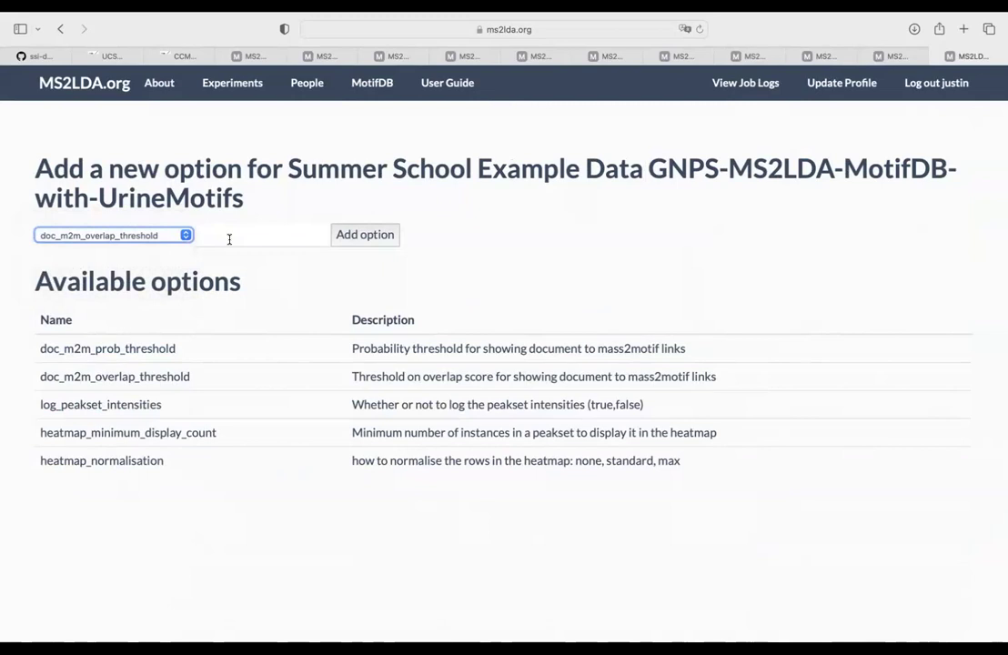
click(222, 87)
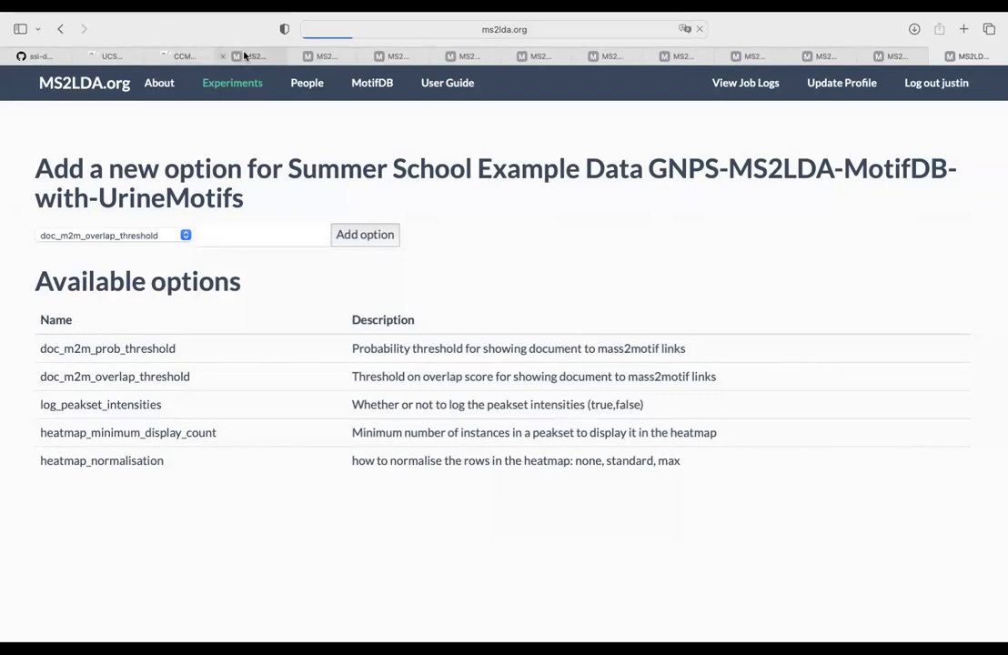
- Examine the experiment's summary page, including its experiment options and the fragmentation spectra details
click(243, 56)
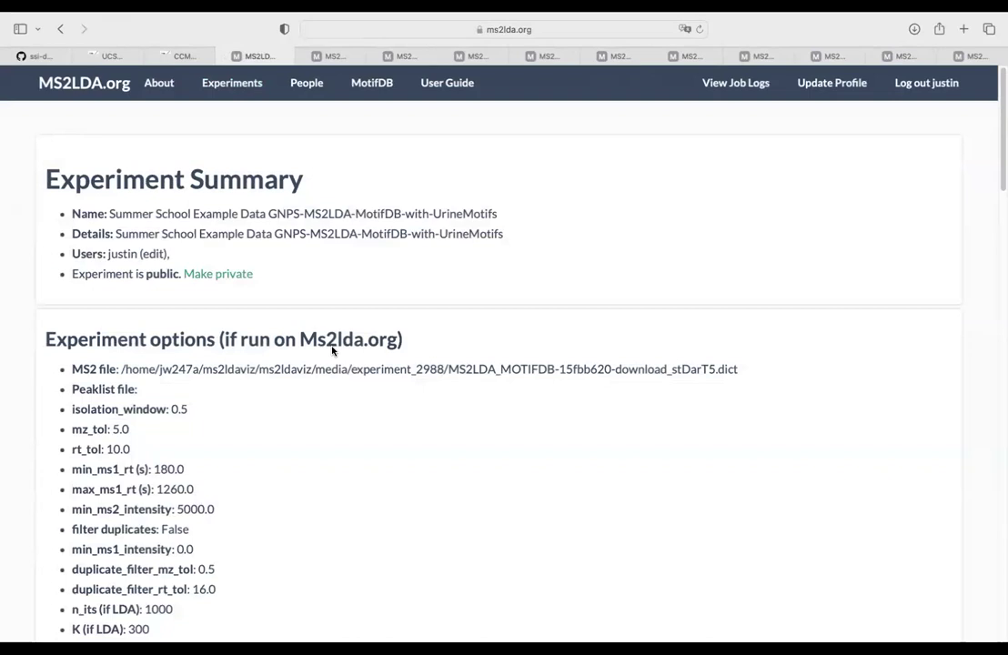
scroll(356, 361, down, 10)
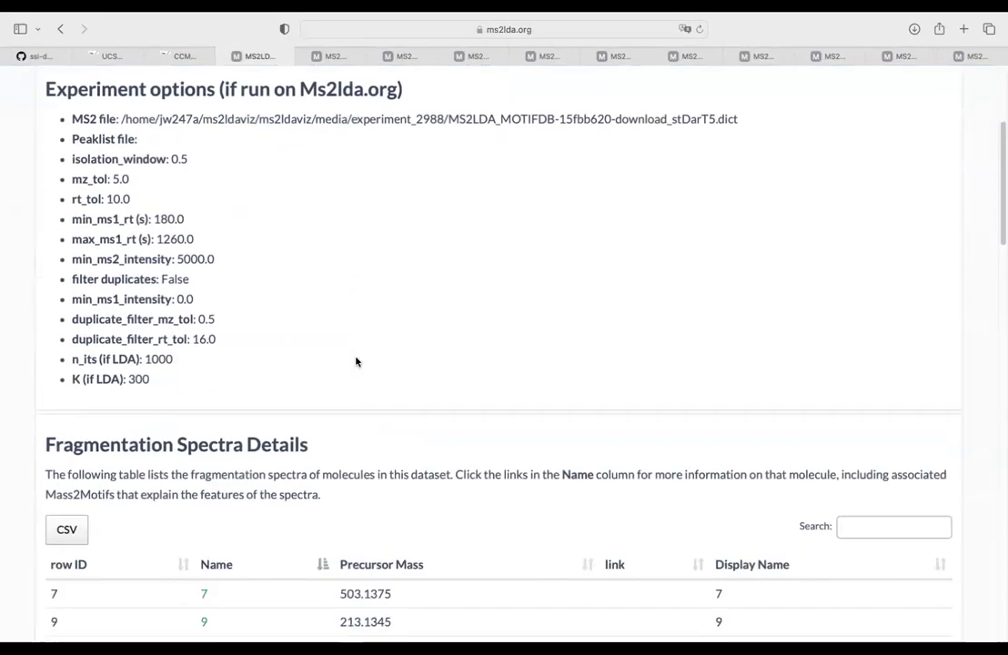
scroll(356, 361, up, 3)
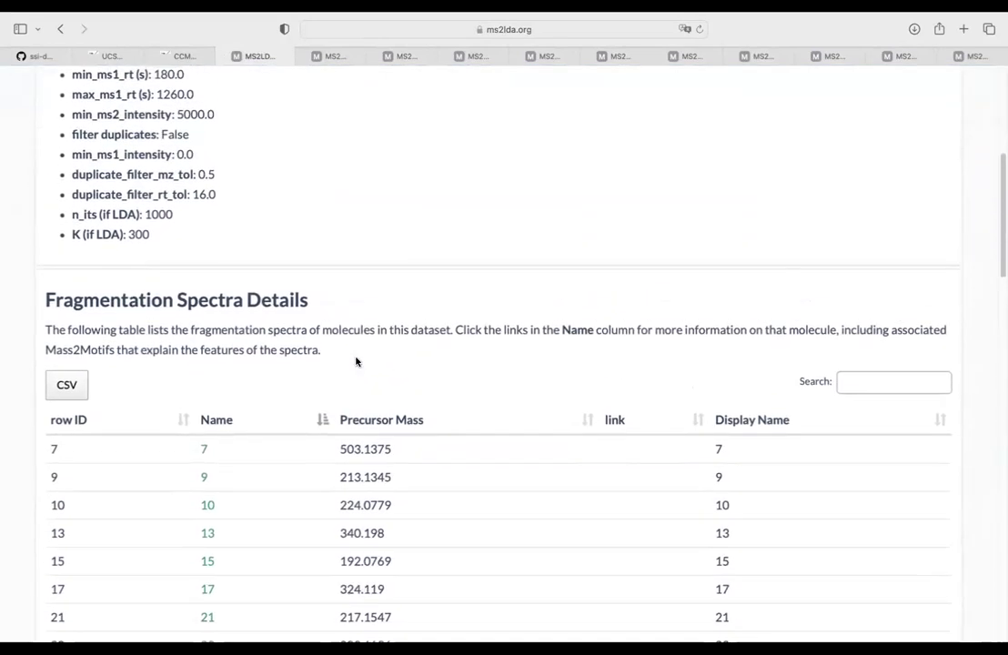
scroll(355, 361, up, 8)
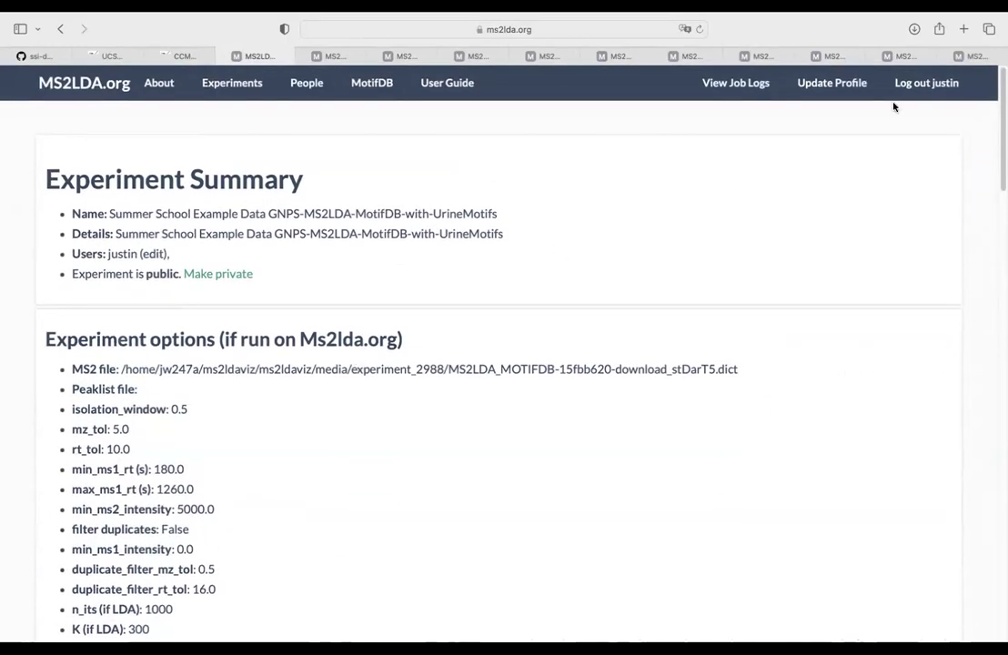
click(970, 57)
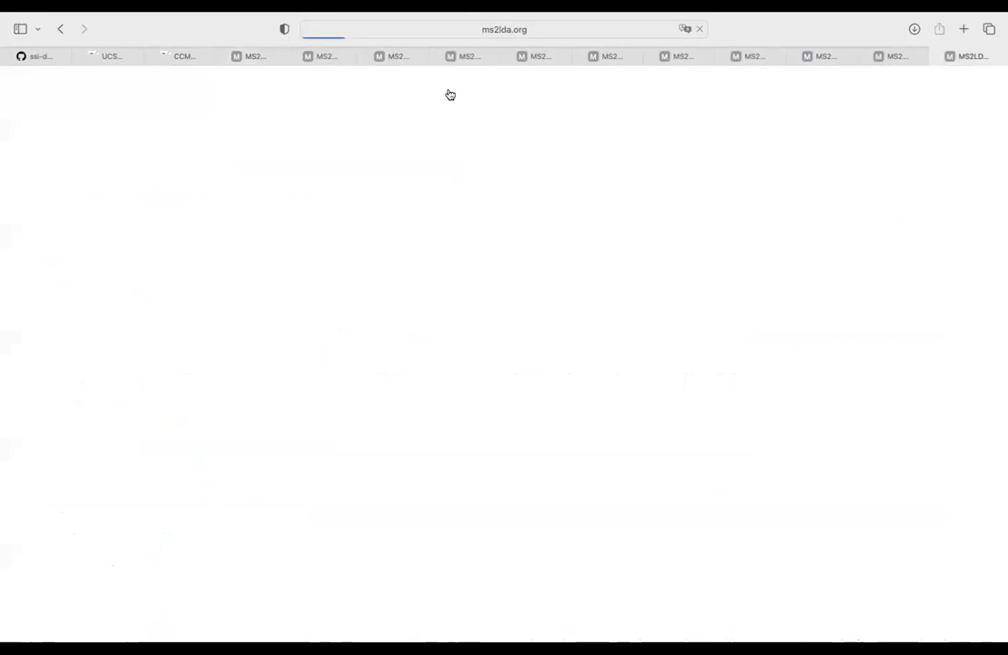
click(253, 55)
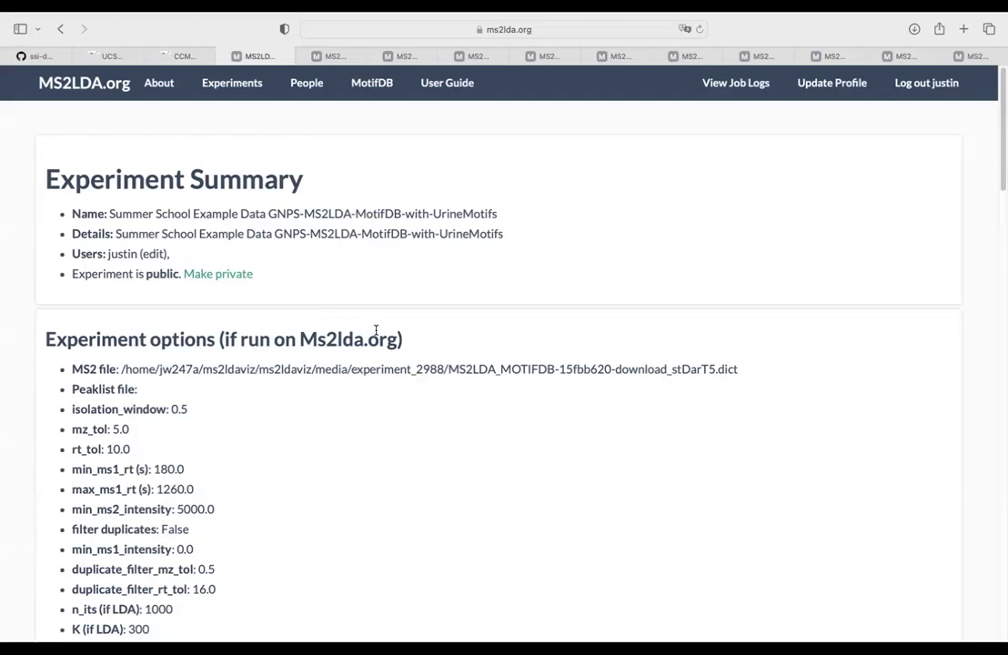
scroll(375, 330, down, 1)
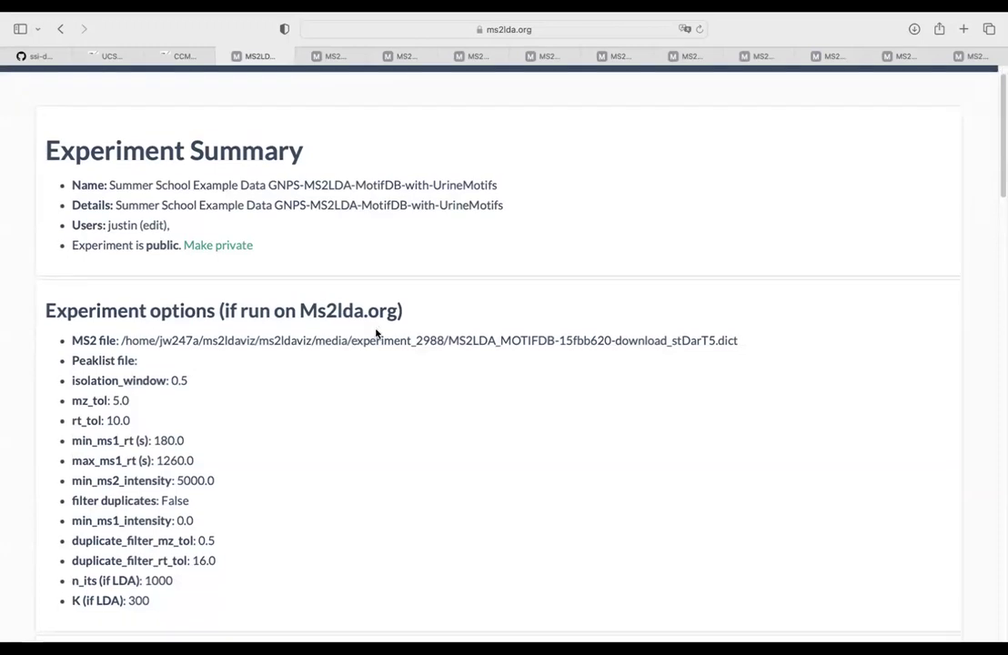
scroll(376, 333, down, 1)
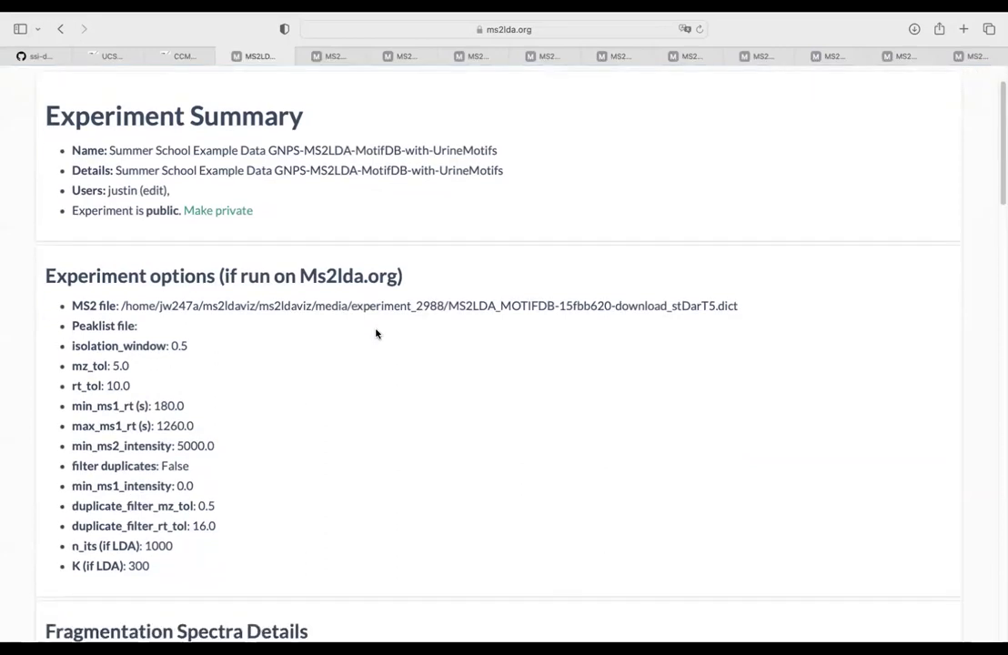
scroll(375, 332, down, 1)
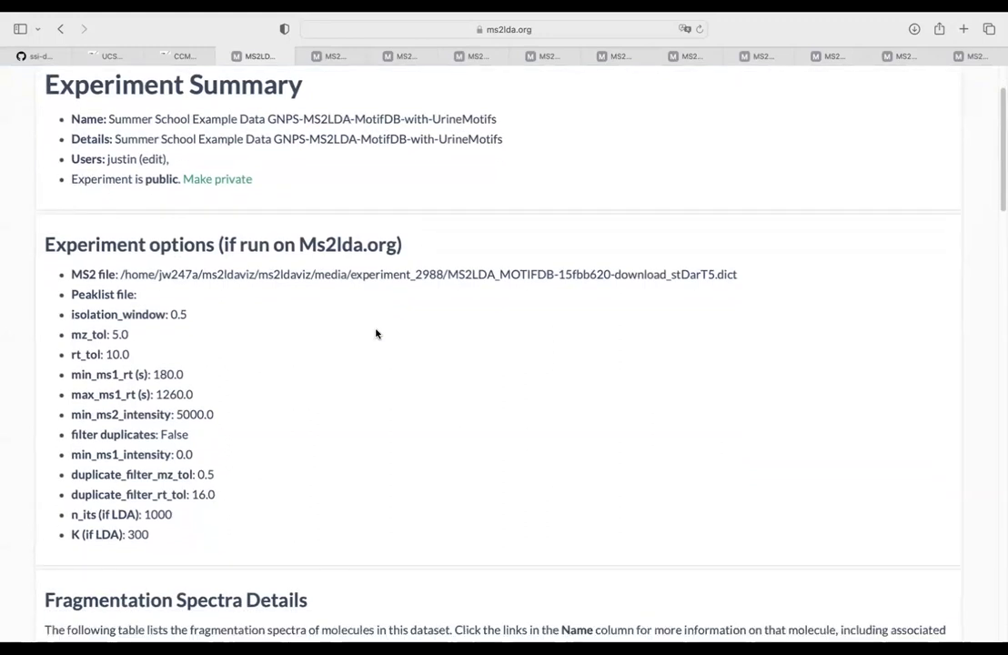
- Examine the experiment summary's options and its tables of fragmentation spectra, Mass2Motifs, and extracted fragment and loss features
scroll(376, 333, down, 5)
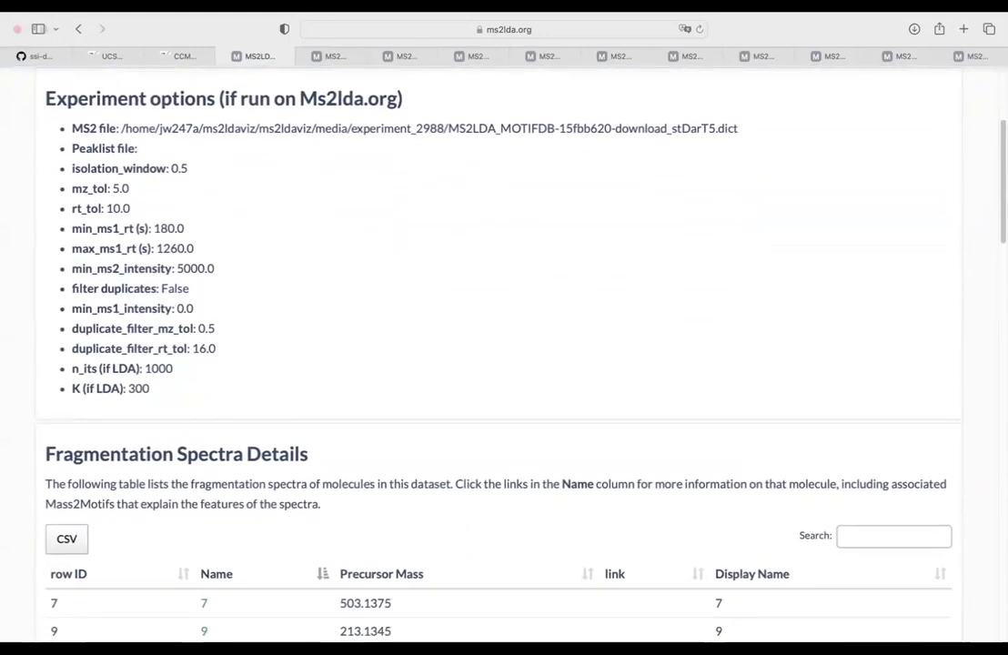
scroll(299, 342, down, 12)
scroll(299, 342, up, 1)
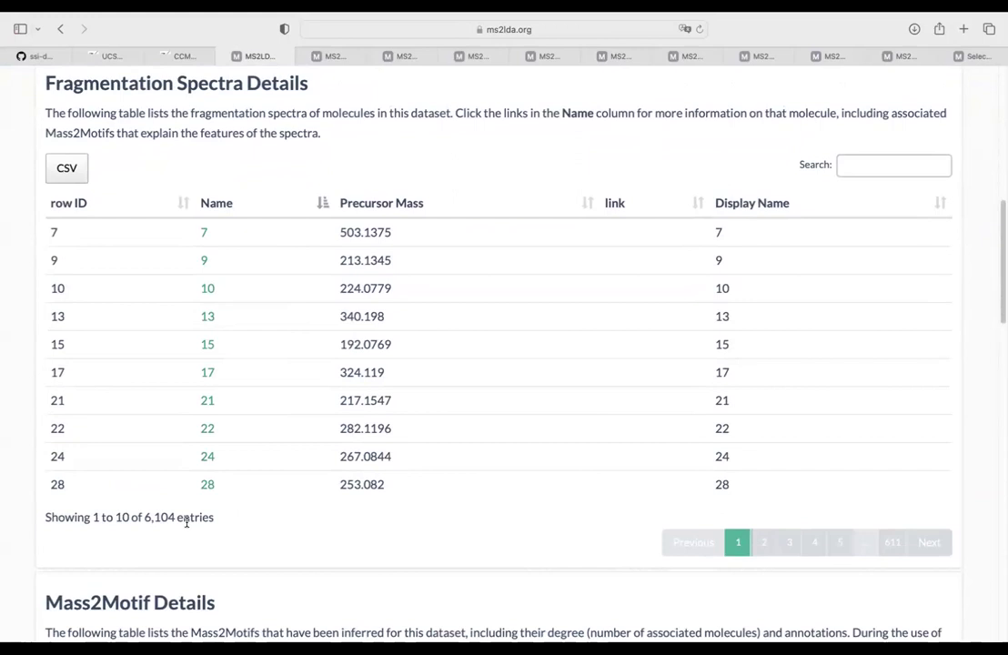
scroll(186, 521, down, 1)
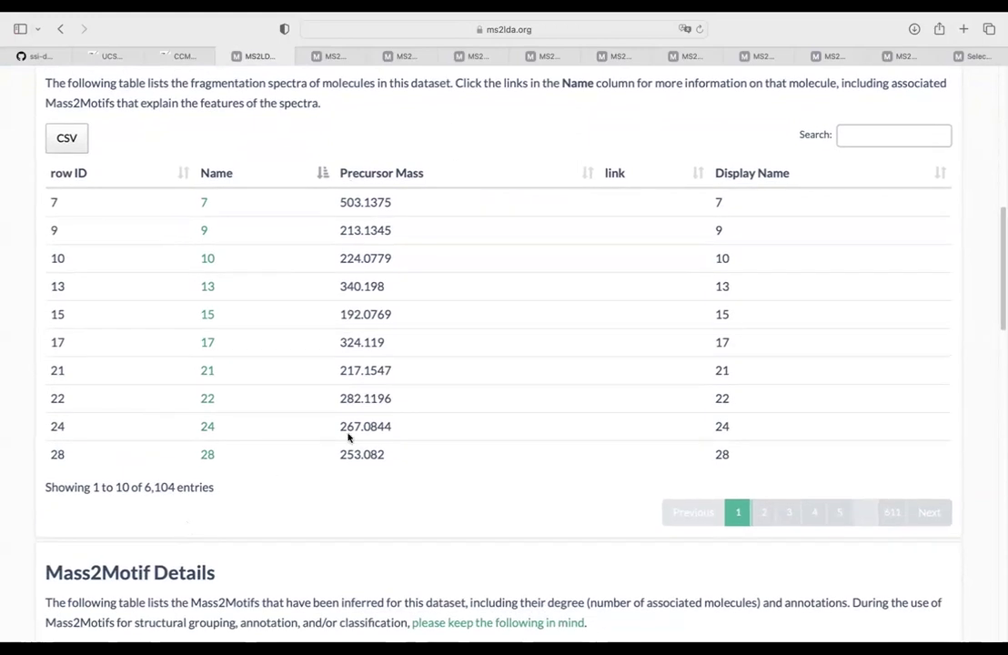
scroll(366, 252, down, 10)
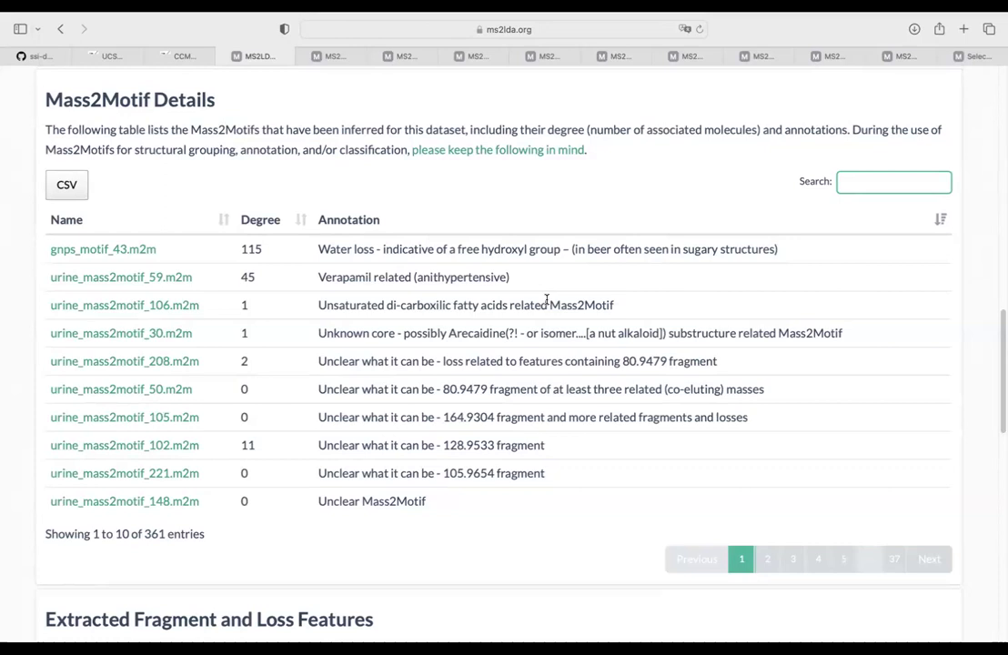
scroll(546, 300, down, 10)
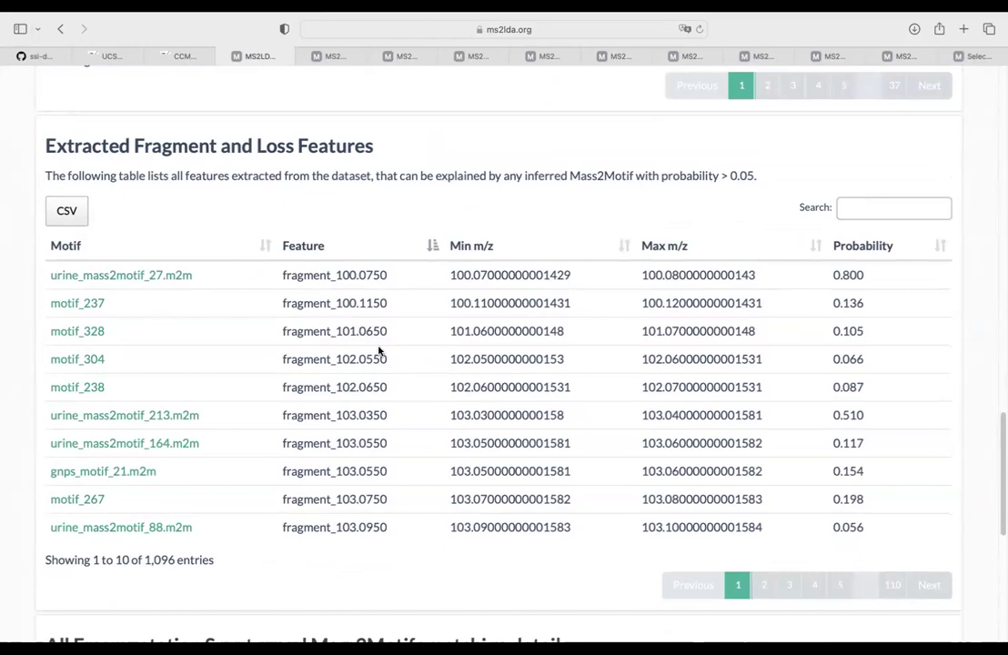
- Search the Extracted Fragment and Loss Features table for 150.00 and 150.0, and clear the search
scroll(380, 351, down, 2)
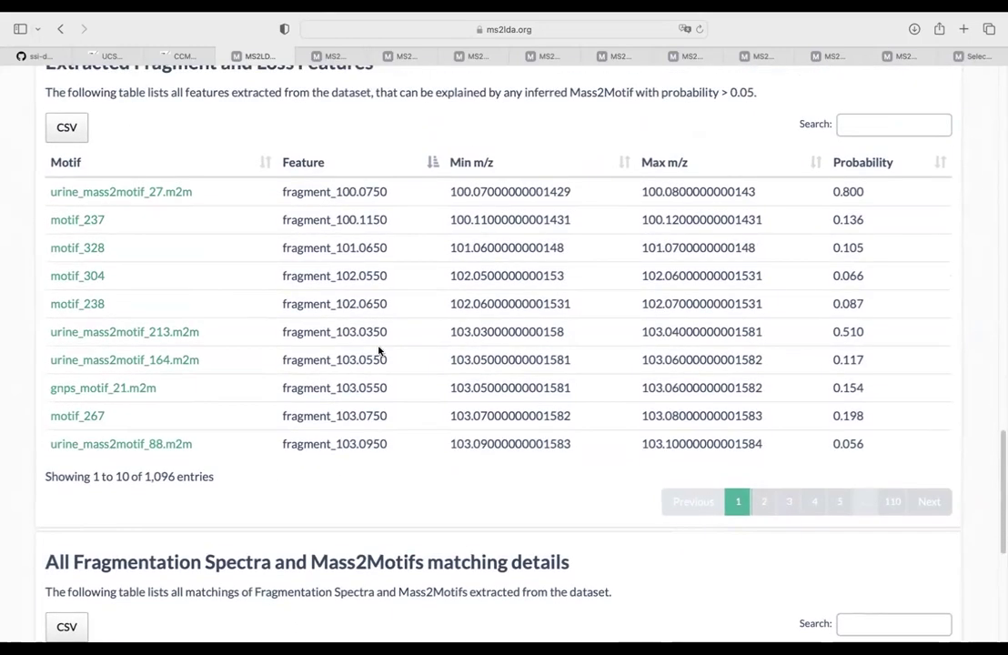
click(860, 122)
text(14)
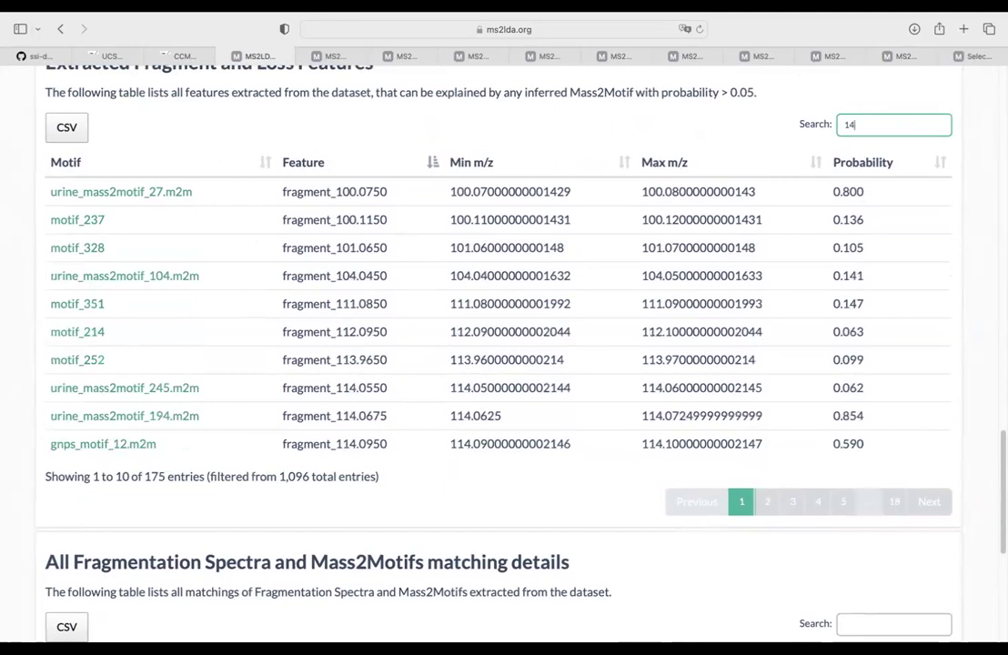
key(BackSpace)
text(50.)
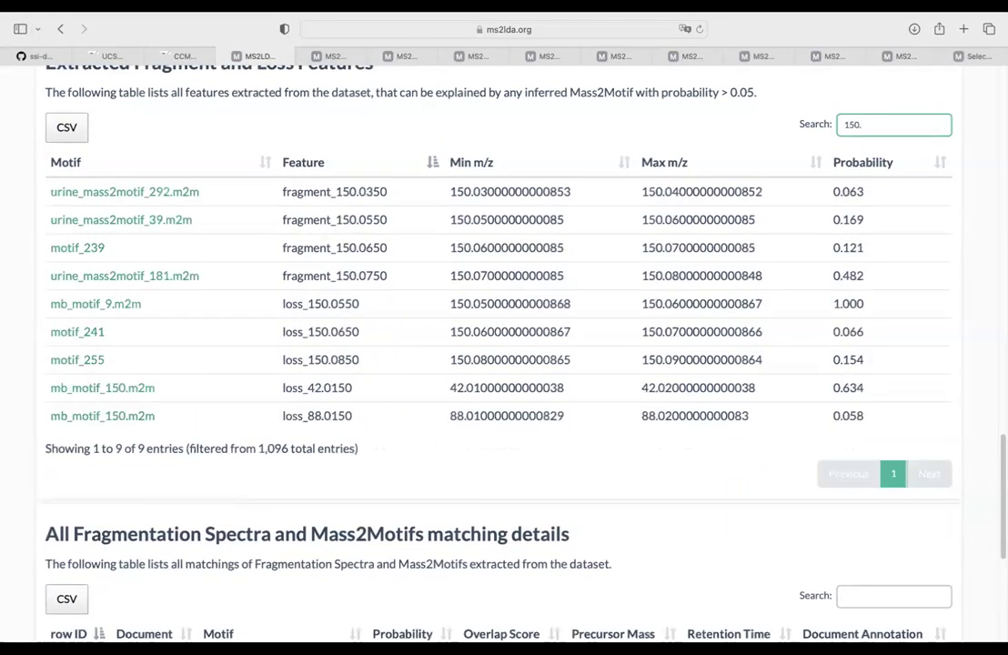
text(00)
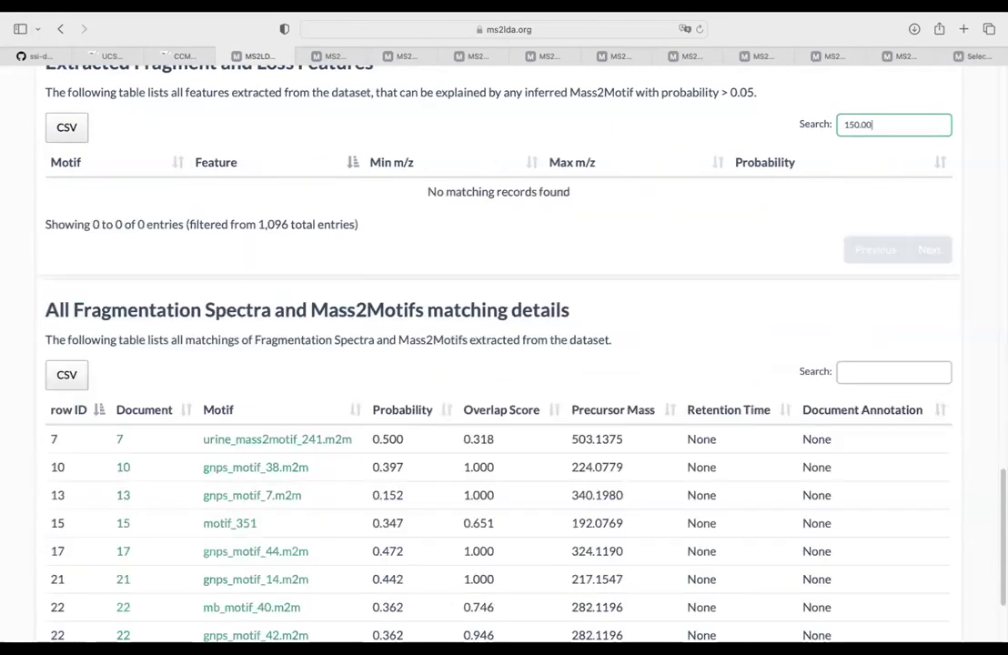
key(BackSpace)
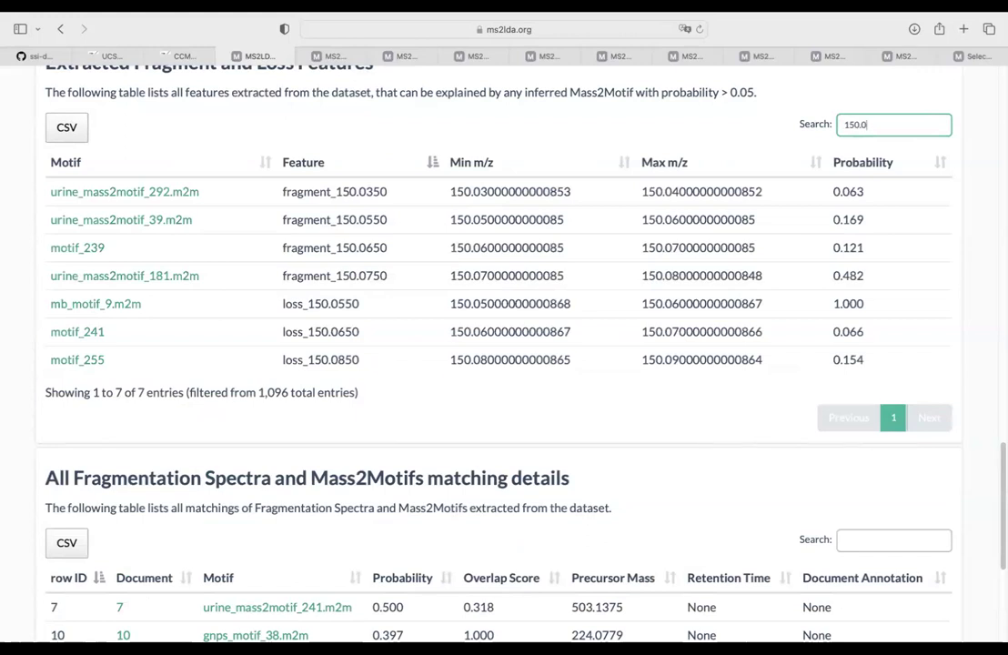
key(BackSpace)
key(BackSpace)
key(BackSpace)
key(BackSpace)
key(BackSpace)
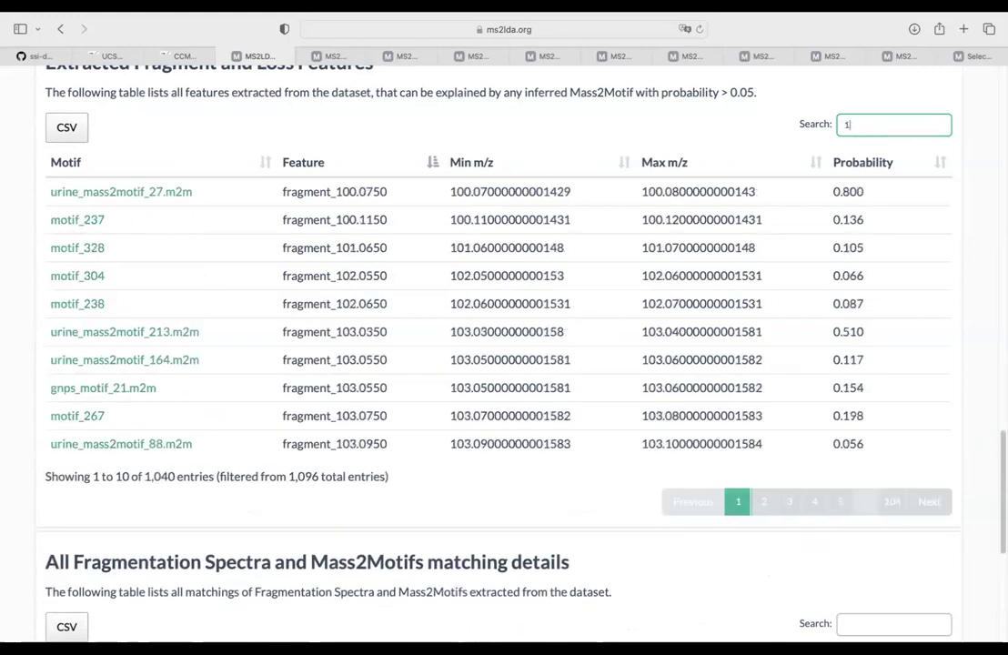
- View the table matching all fragmentation spectra with Mass2Motifs, and return to the Fragmentation Spectra Details table
scroll(747, 232, down, 10)
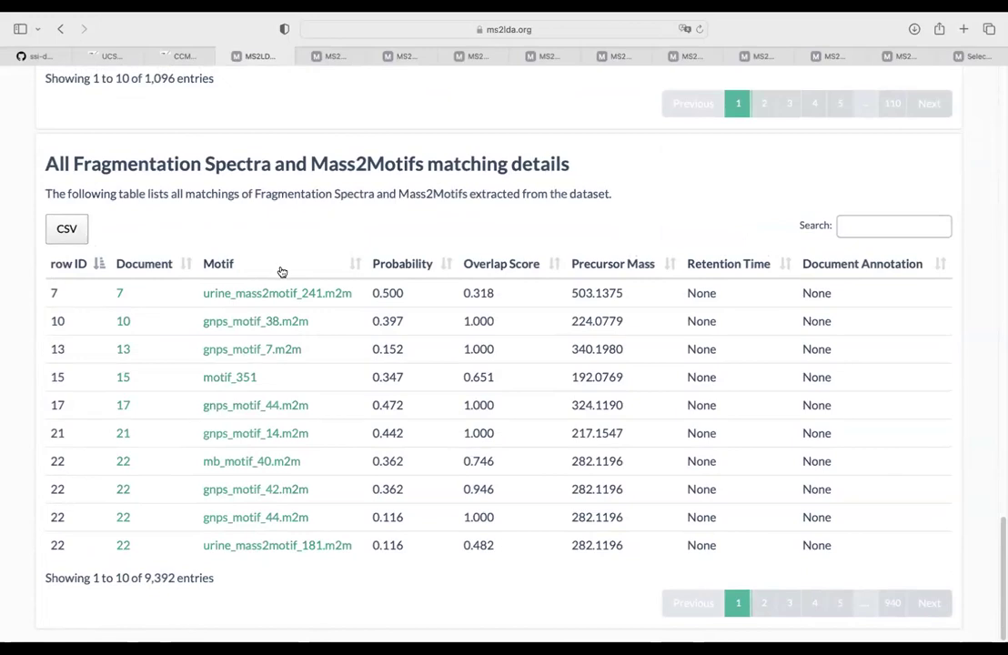
scroll(321, 262, up, 5)
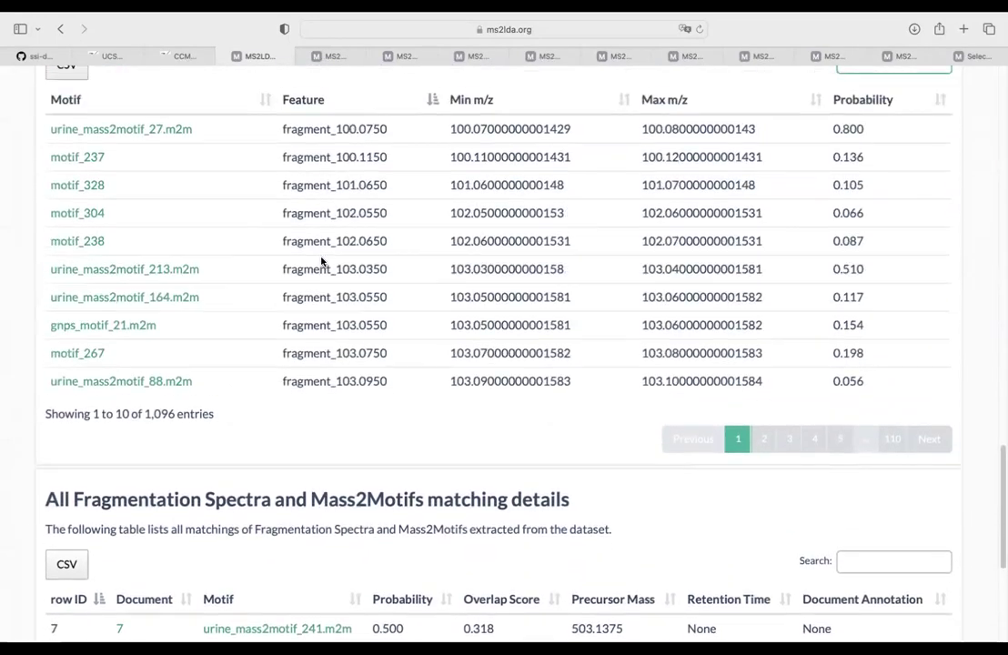
scroll(321, 262, up, 15)
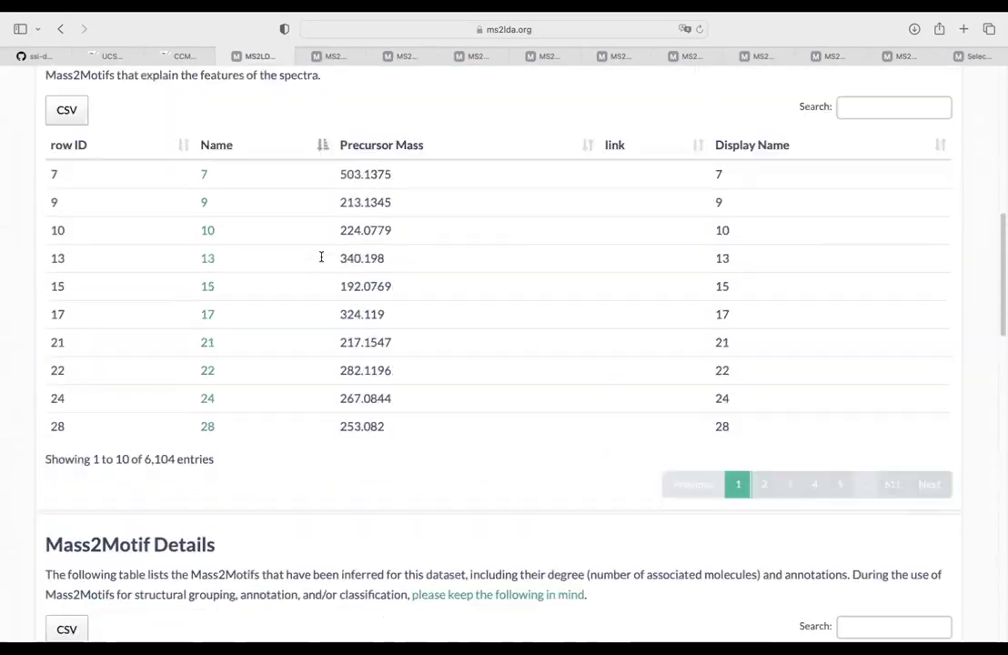
scroll(321, 259, up, 8)
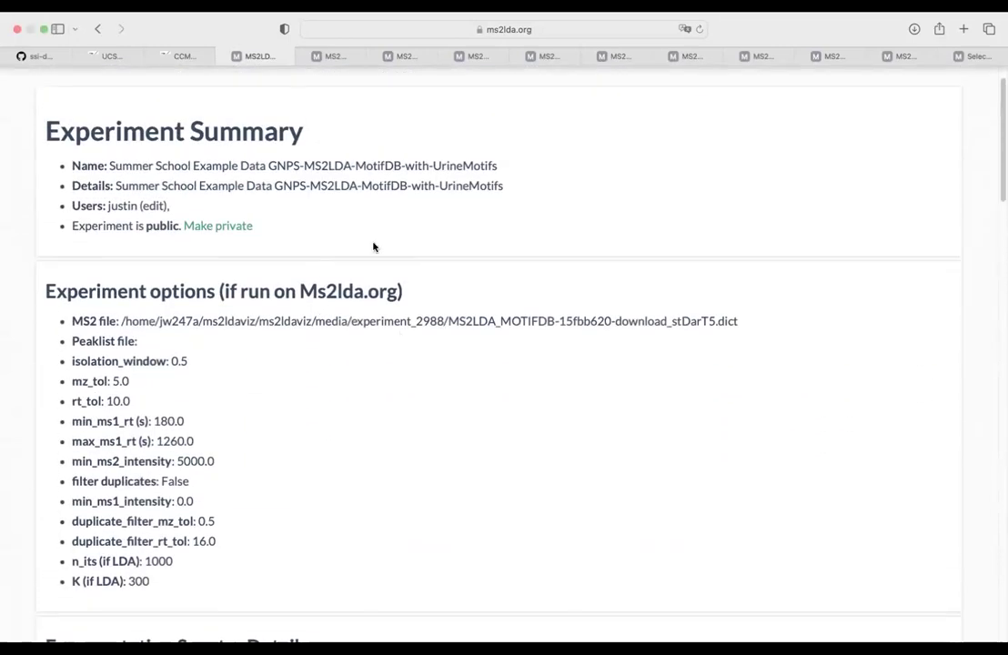
scroll(443, 265, down, 10)
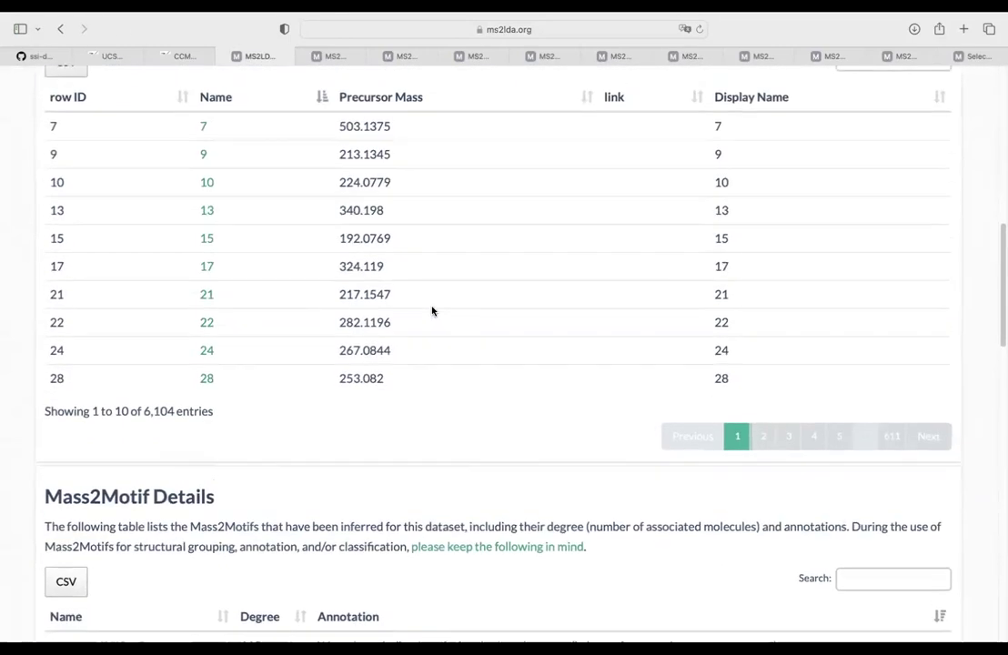
scroll(432, 311, up, 2)
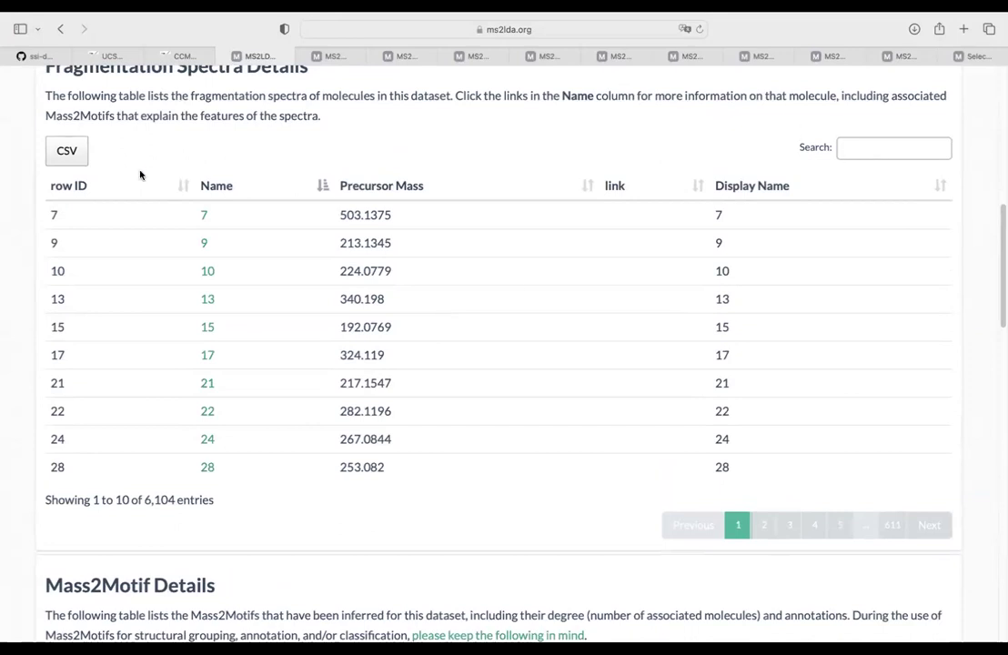
- Go to the experiments overview and expand "Summer School Example Data GNPS-MS2LDA-MotifDB-with-UrineMotifs" (2988) to view its actions
click(979, 57)
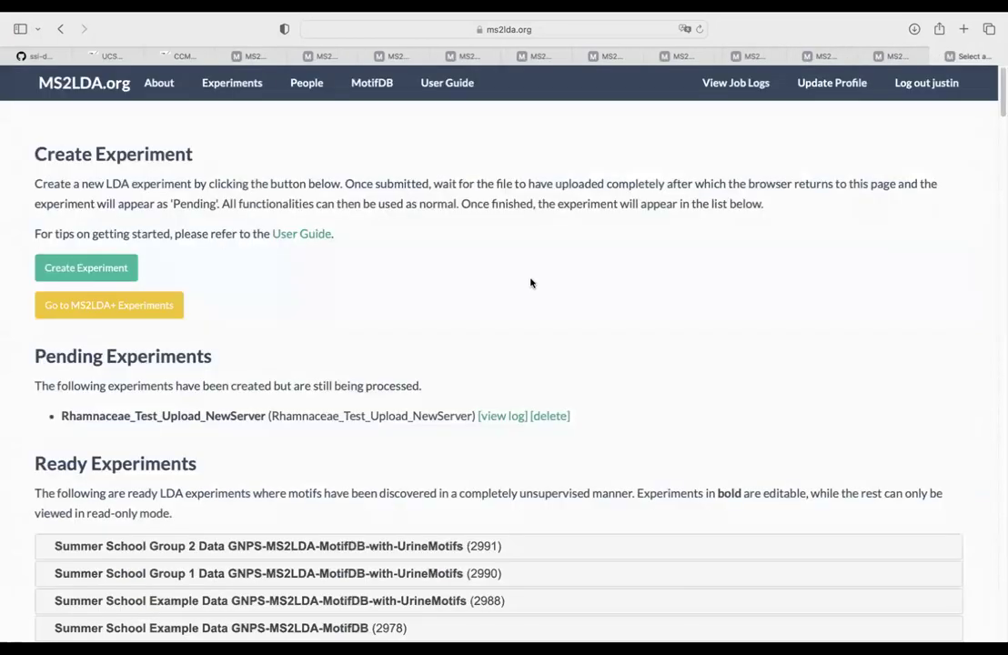
scroll(531, 283, down, 4)
scroll(509, 327, down, 3)
click(498, 417)
scroll(497, 363, down, 3)
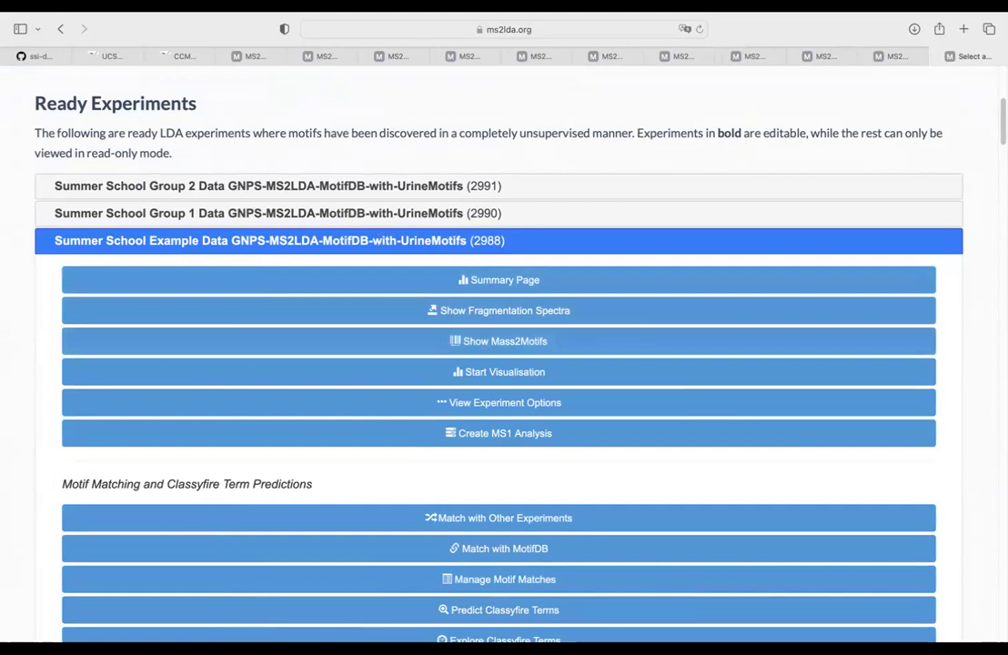
- Return to the experiment's summary page and search the Mass2Motif Details table for "diphenyl"
click(252, 58)
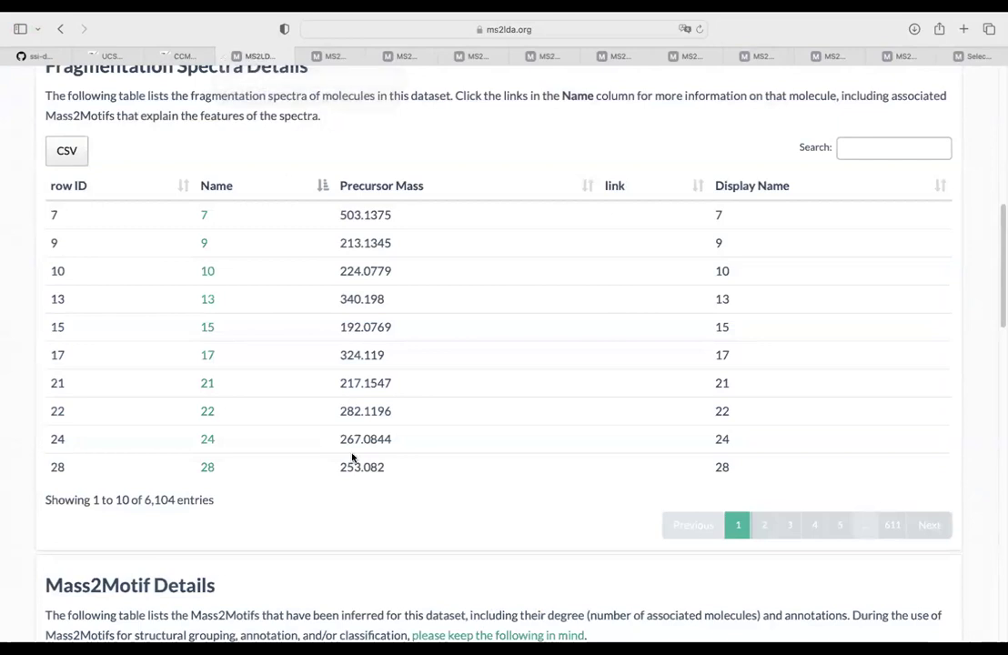
scroll(645, 328, down, 5)
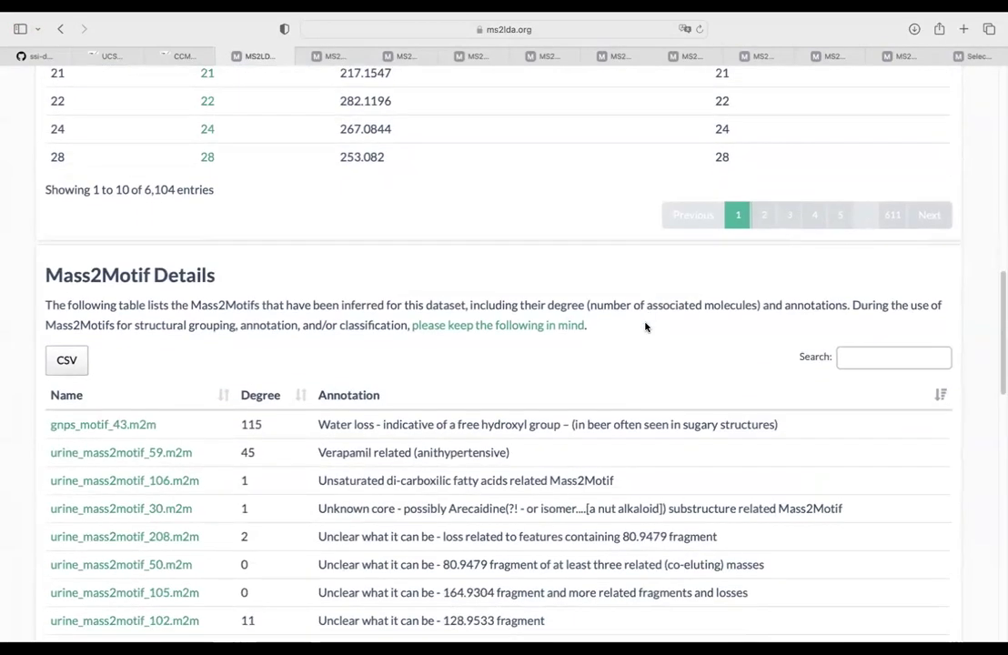
click(858, 167)
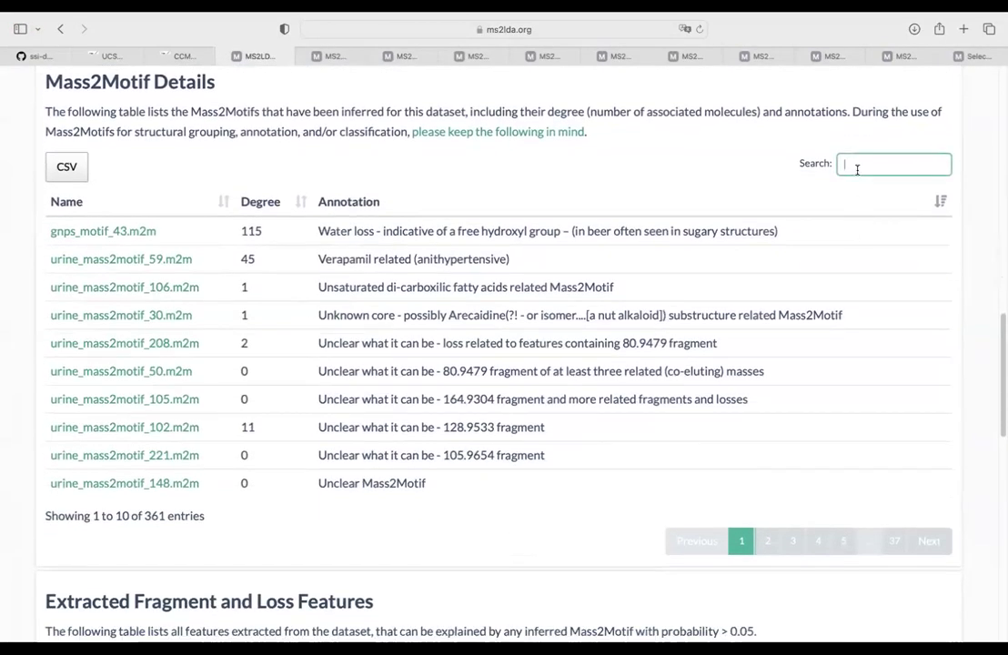
text(diphe)
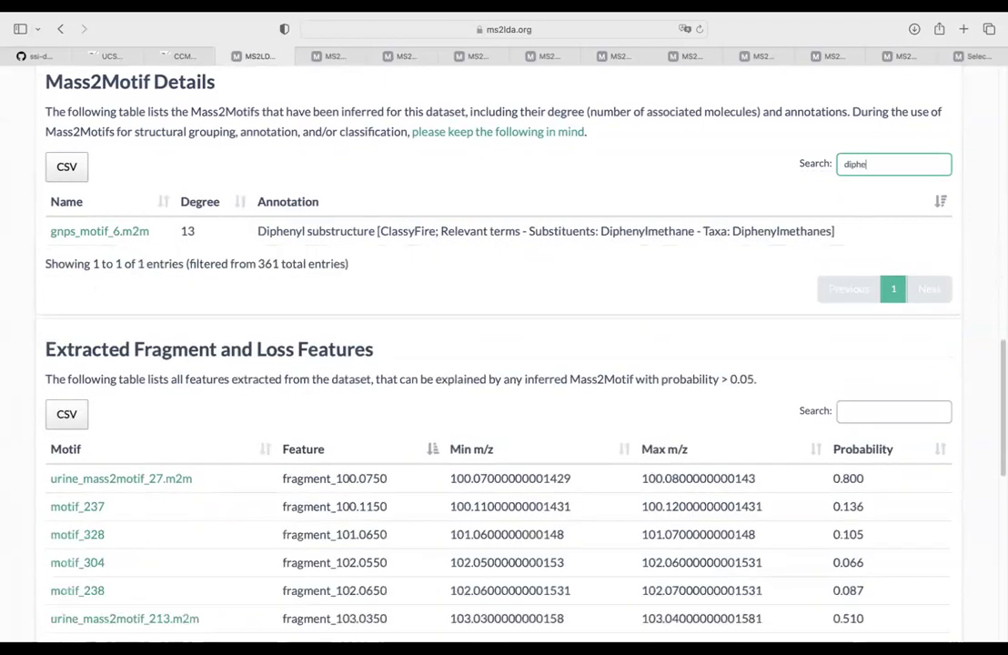
text(nyl)
- Switch to the motif_340 page and examine its annotation fields, Mass2Motif details and feature counts
mouse_move(336, 62)
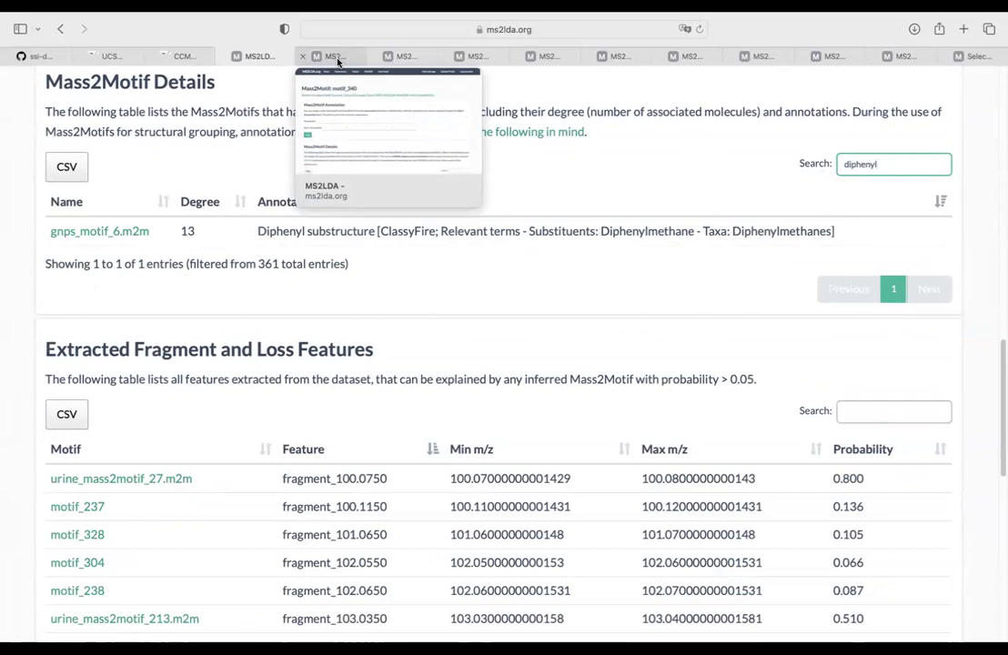
click(334, 57)
scroll(391, 333, down, 5)
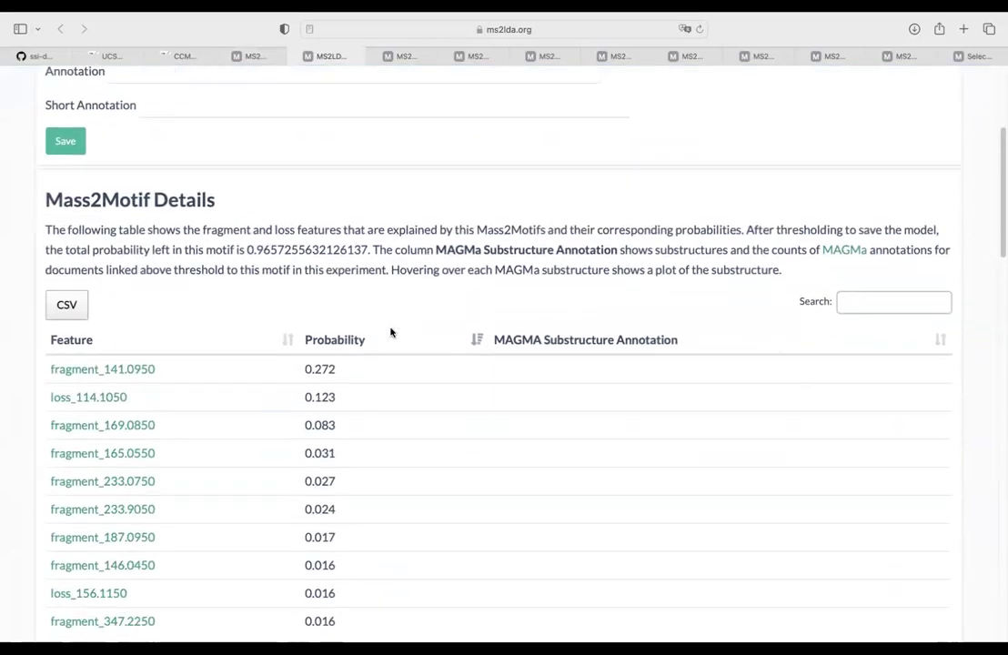
scroll(391, 333, down, 4)
scroll(391, 331, up, 10)
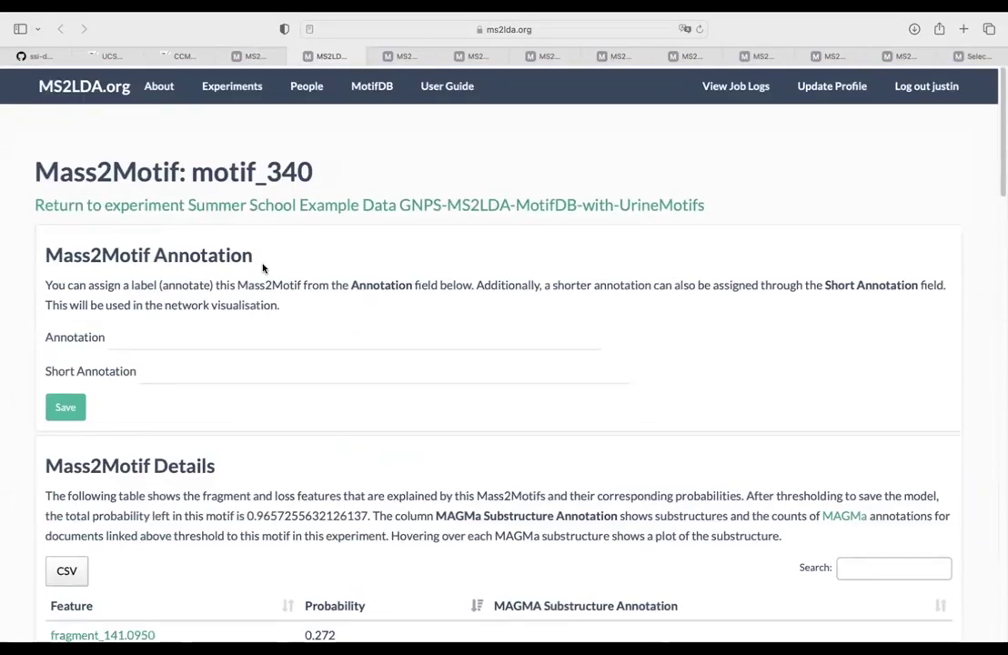
scroll(440, 351, down, 7)
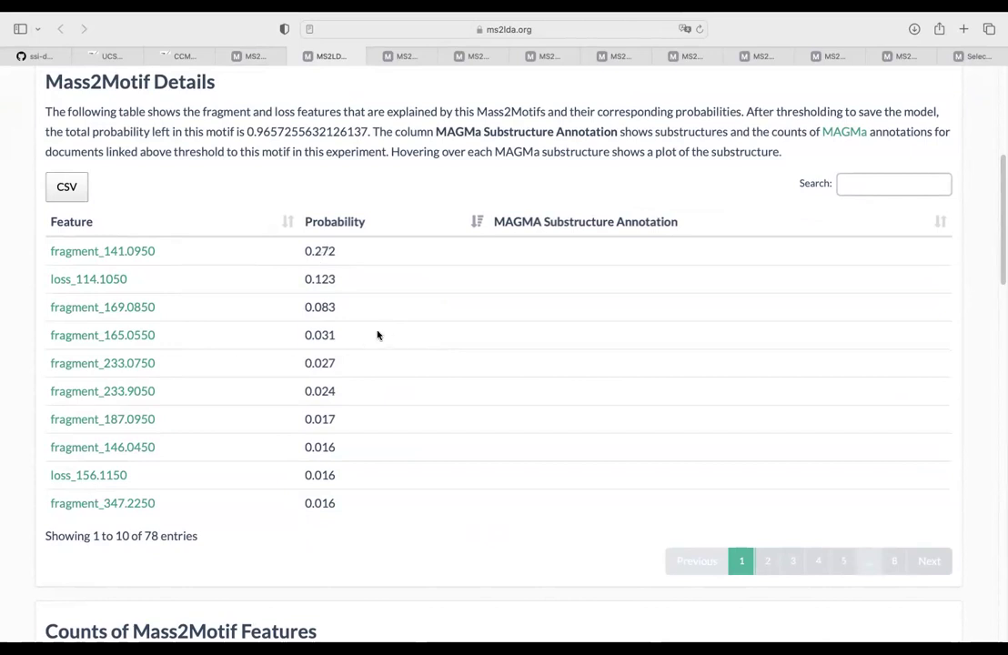
scroll(378, 333, down, 2)
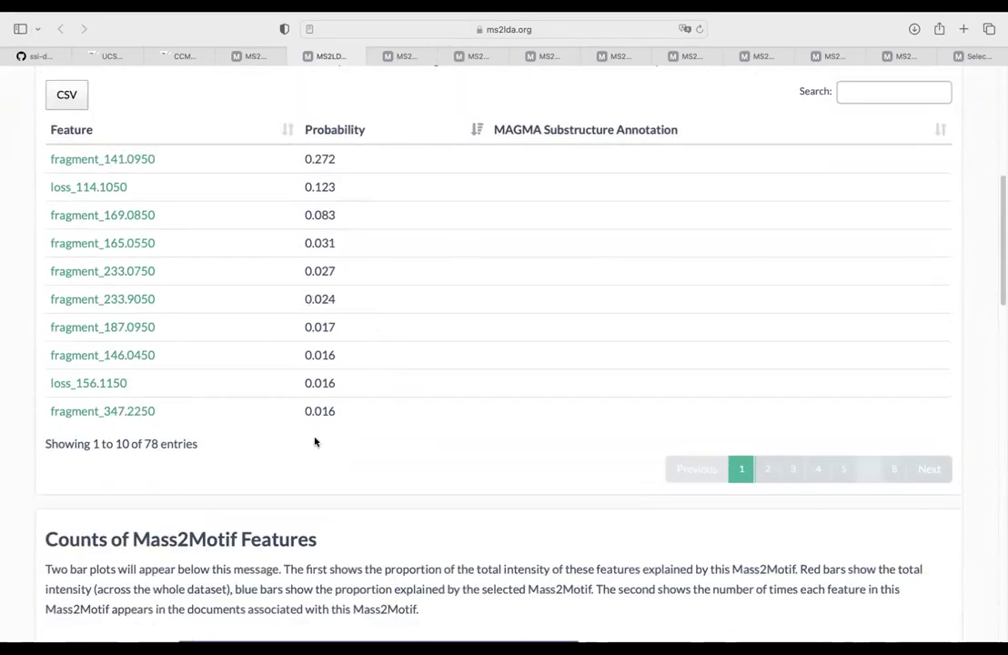
scroll(366, 241, down, 10)
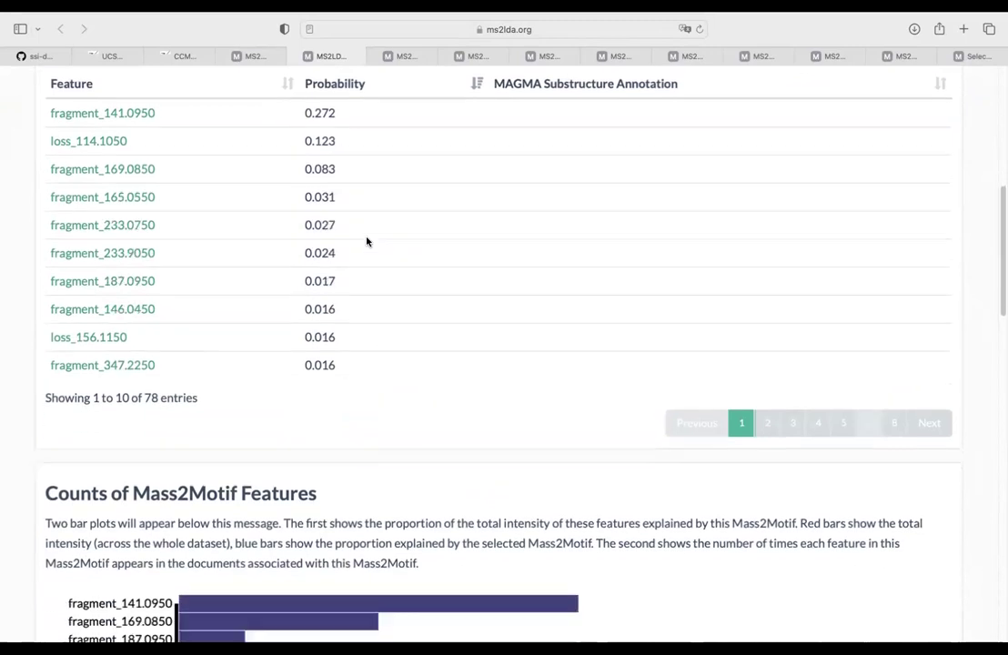